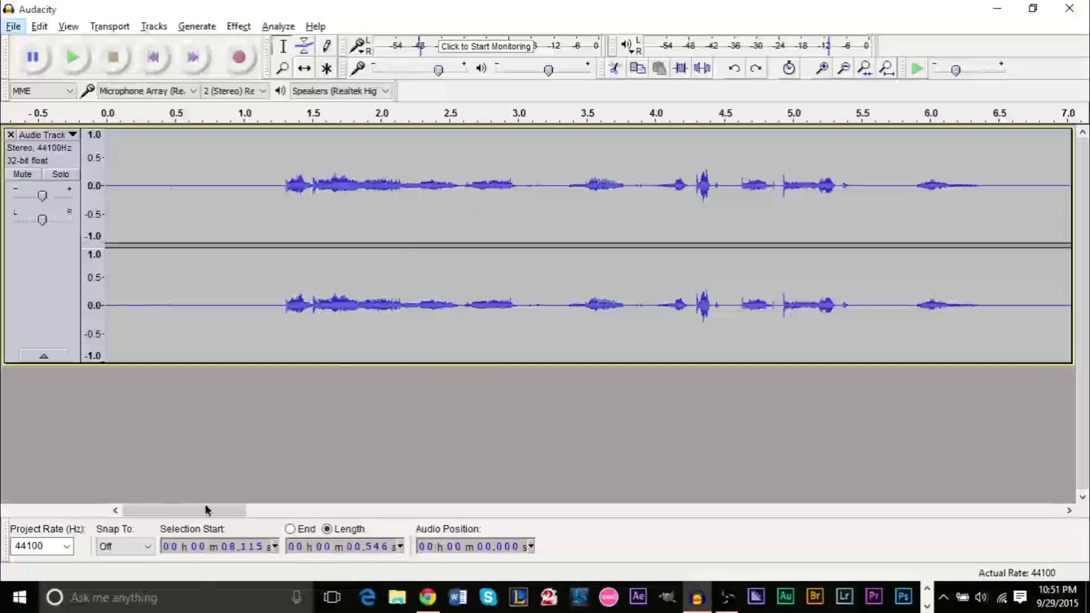
Scroll along the timeline of the opened stereo 44100 Hz speech track
drag(207, 510, 327, 519)
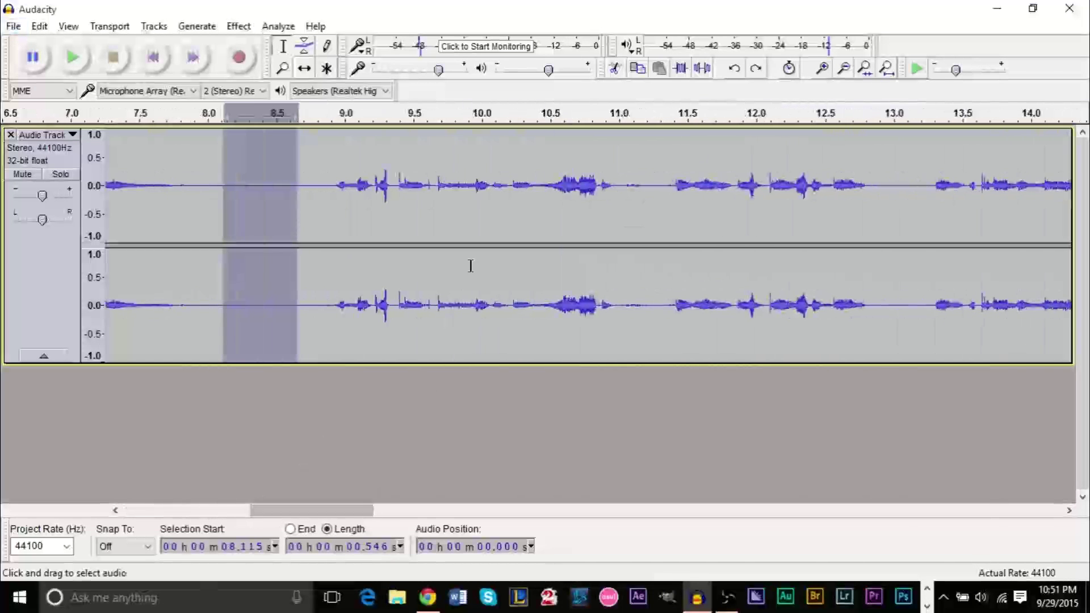
click(471, 263)
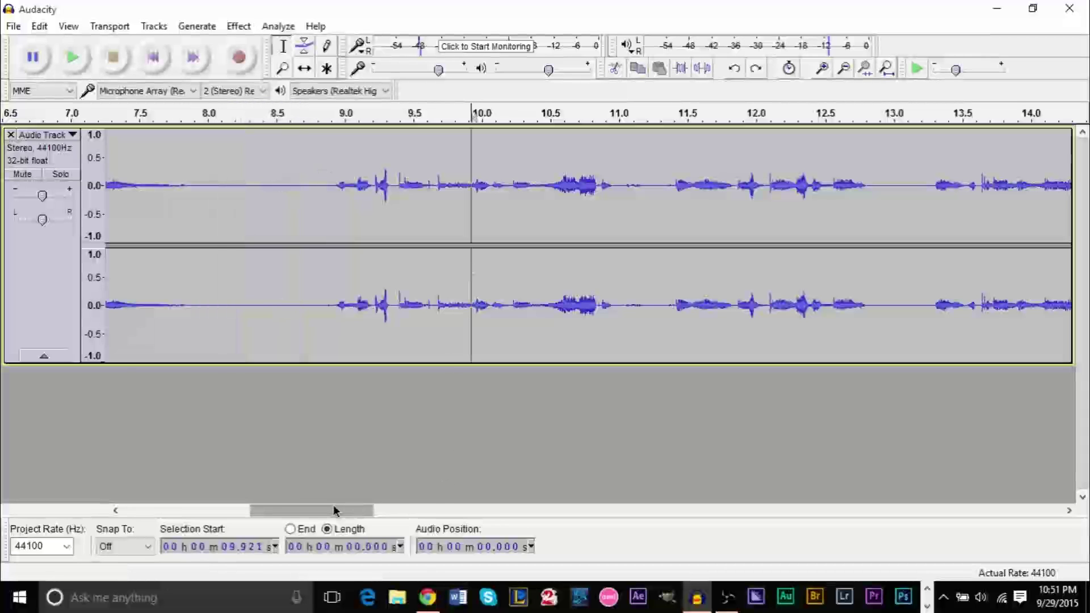
drag(336, 509, 153, 534)
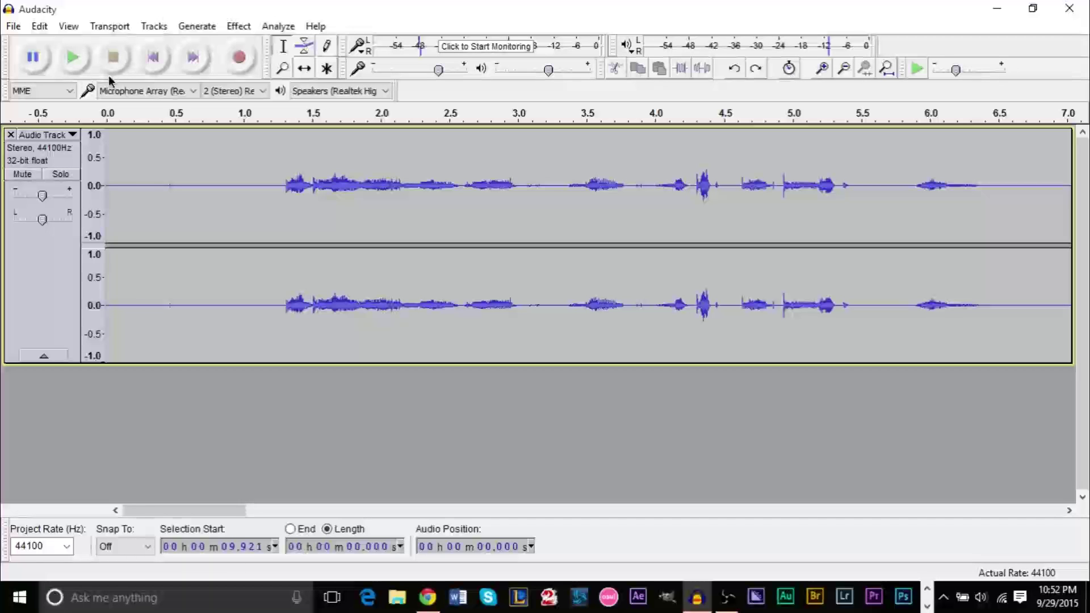
Play the speech from the very start to the end, then scroll the timeline back
click(154, 57)
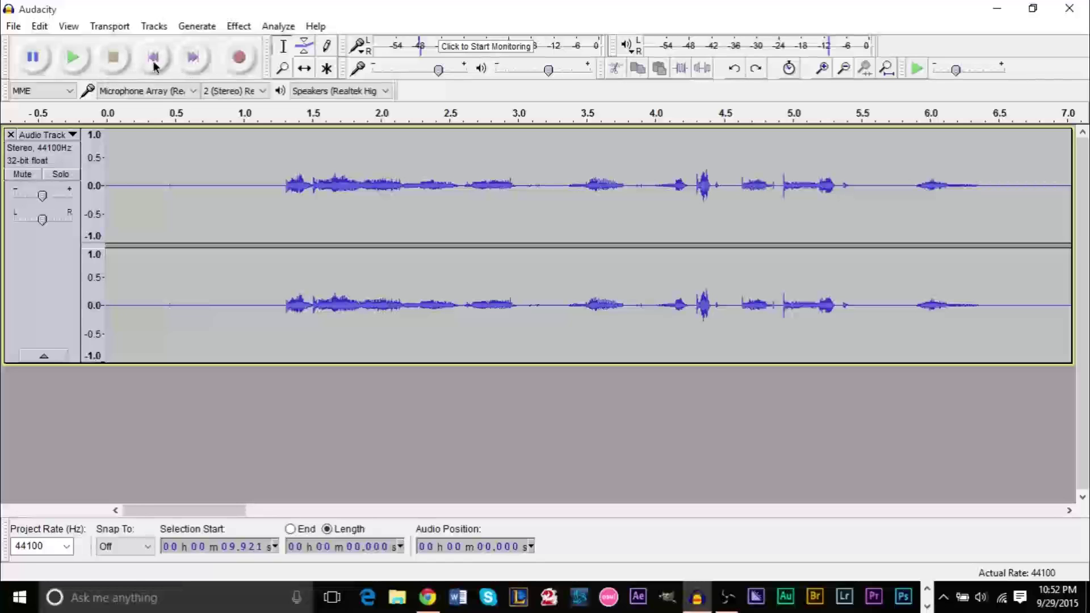
click(72, 57)
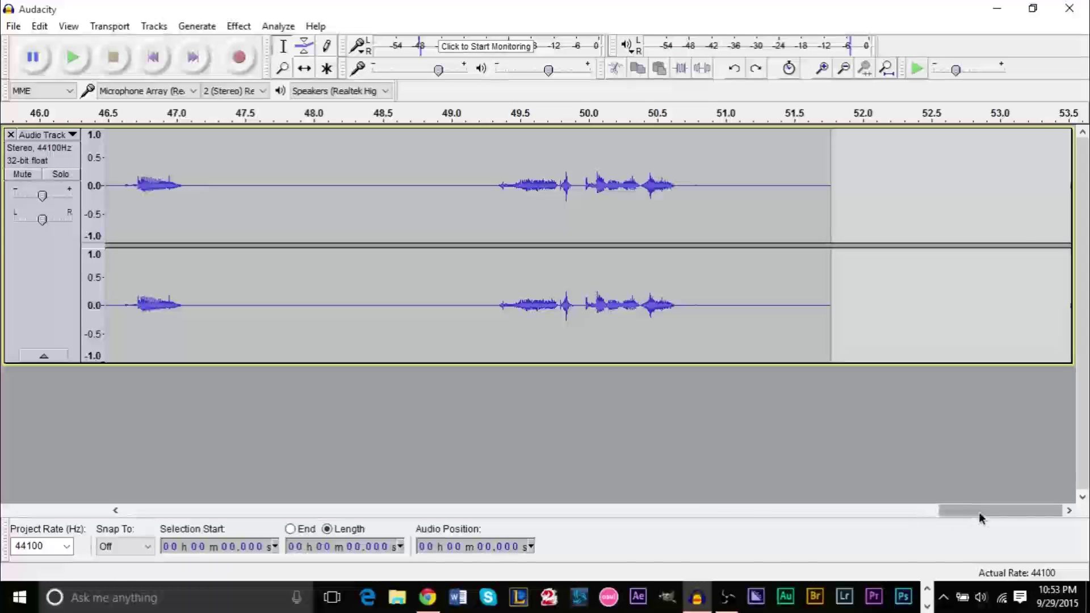
drag(980, 516, 160, 512)
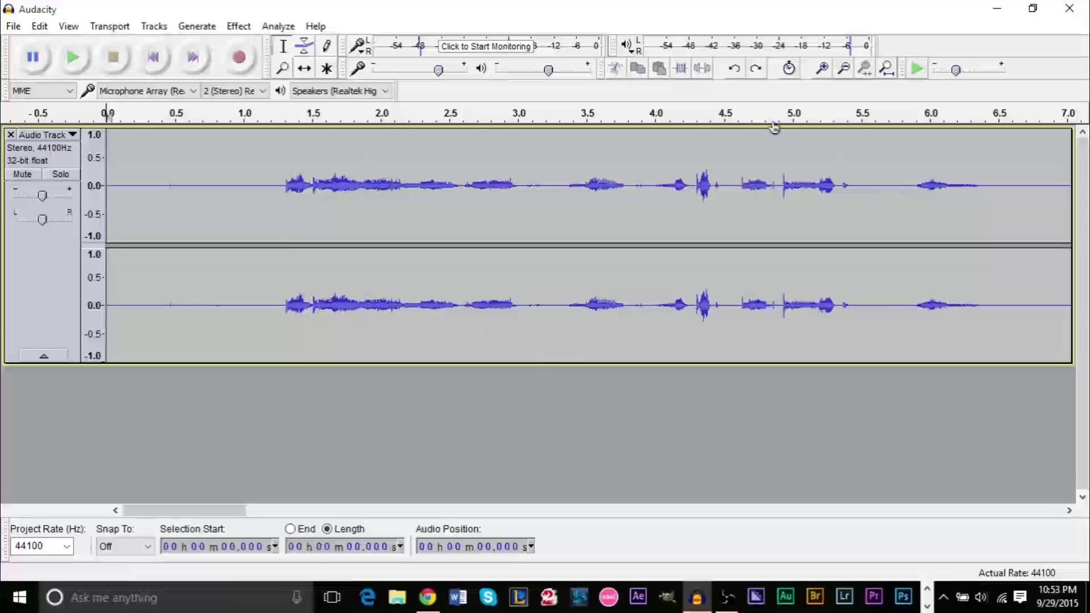
Audition the speech from about 4.3 s and zoom in around 6.4 s
click(696, 118)
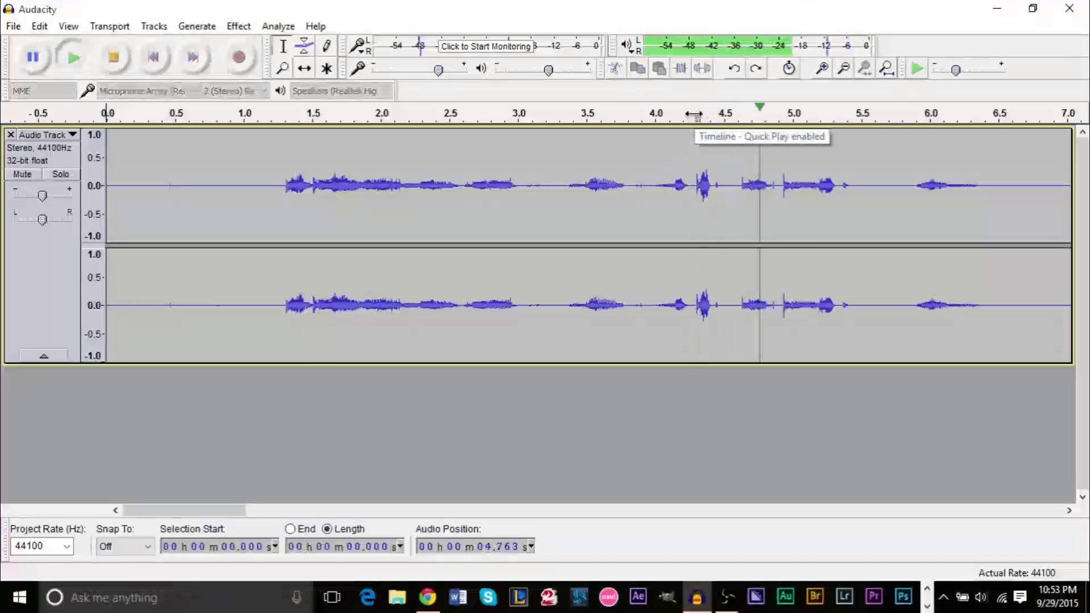
key(space)
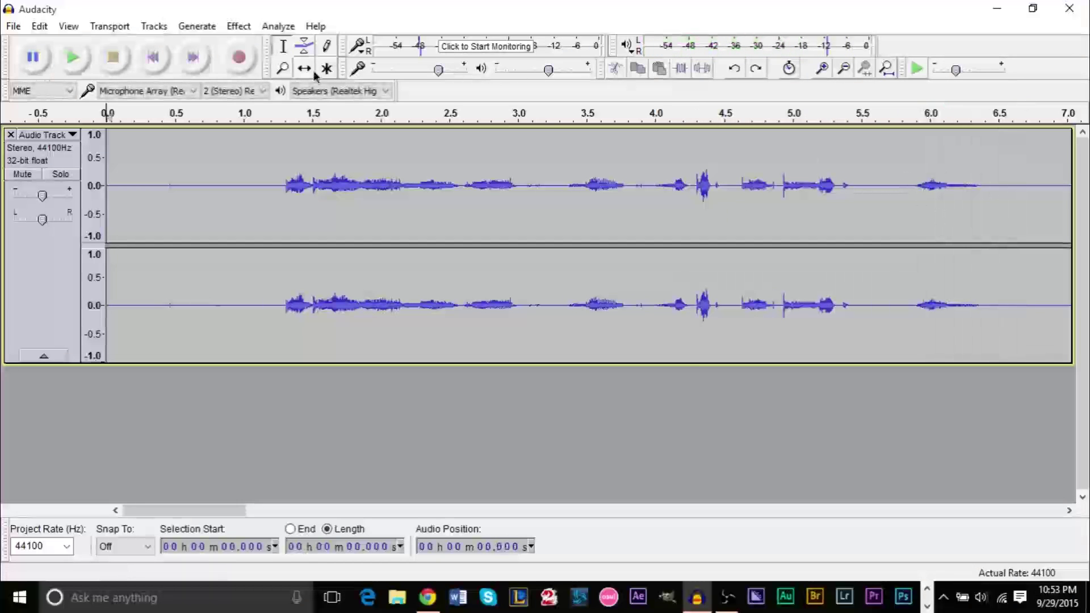
click(282, 74)
click(982, 188)
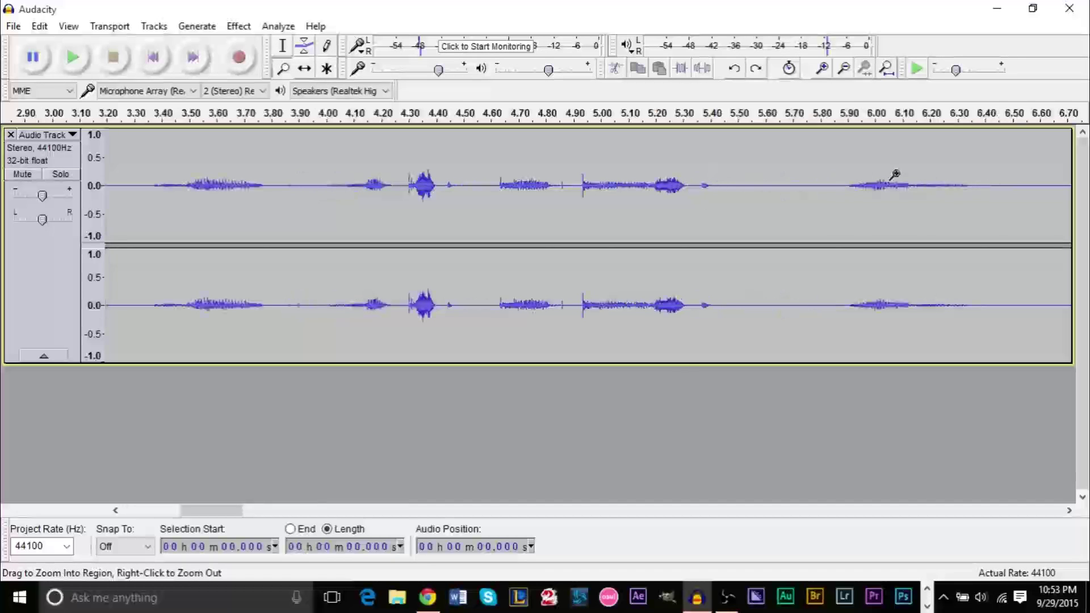
Select the filler word from 5.83 to 6.41 s, delete it, and check the join near 5.88 s
click(282, 46)
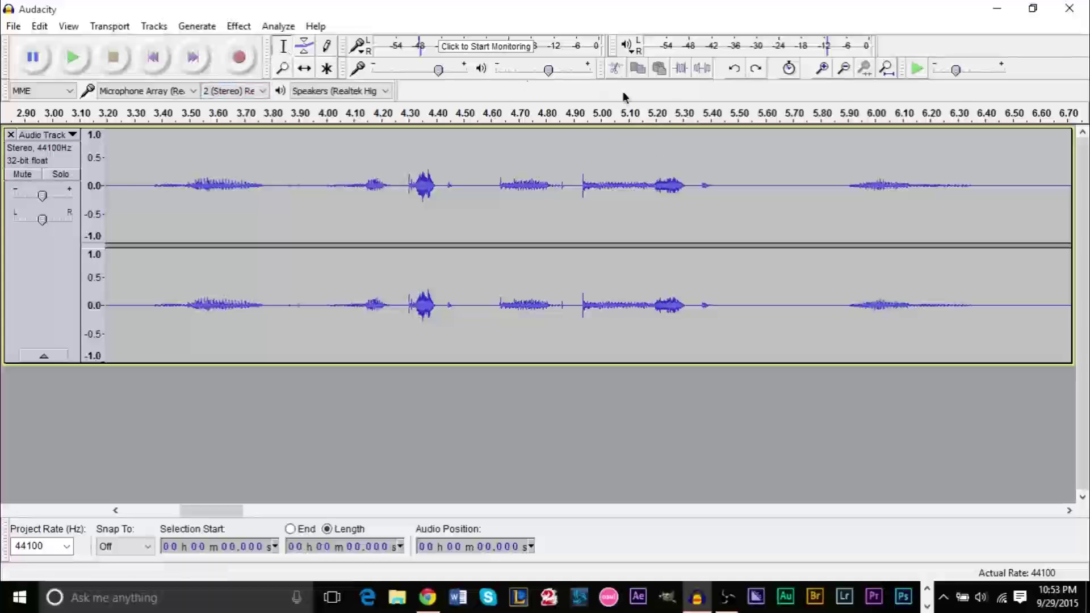
drag(826, 186, 977, 186)
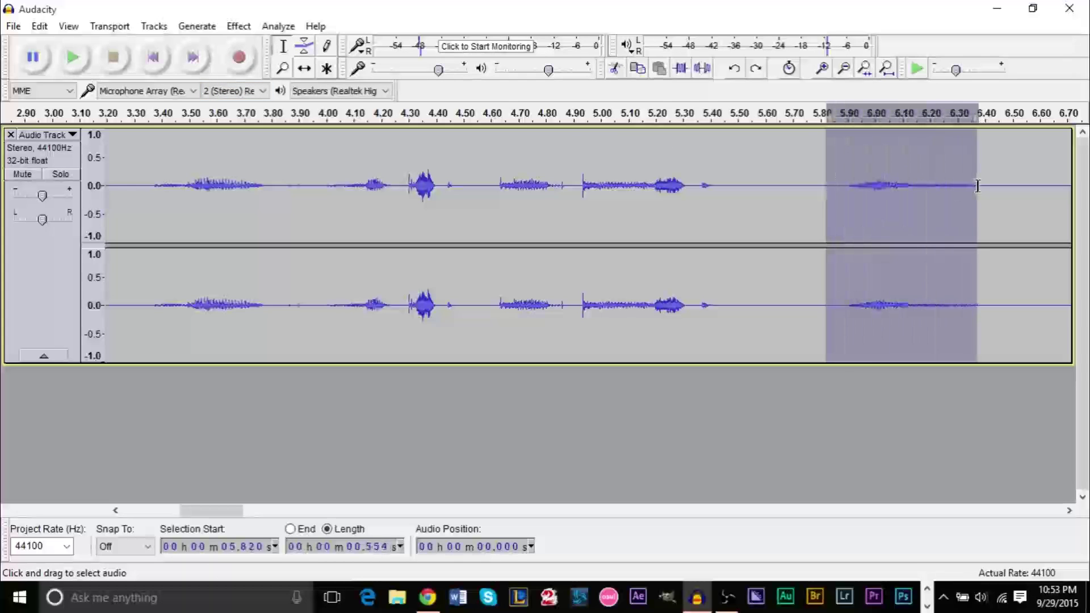
click(808, 187)
drag(829, 184, 987, 187)
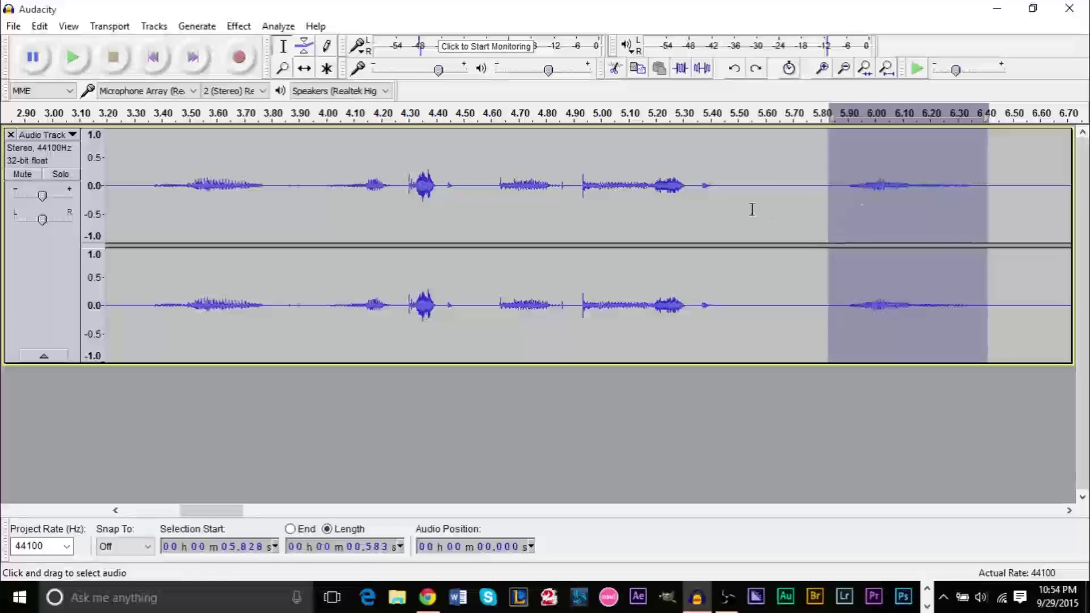
key(Delete)
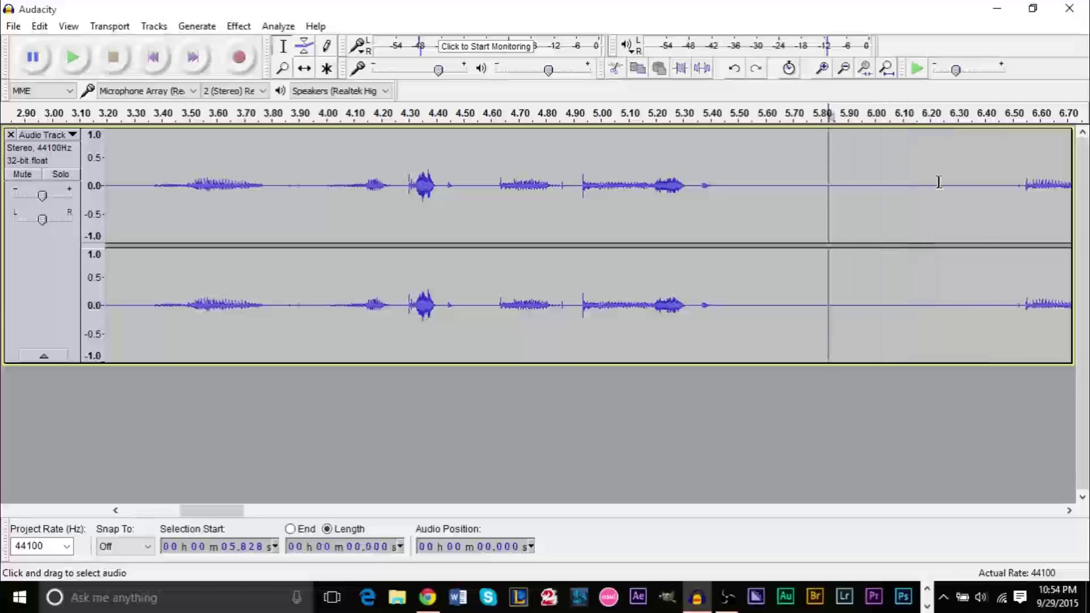
click(805, 186)
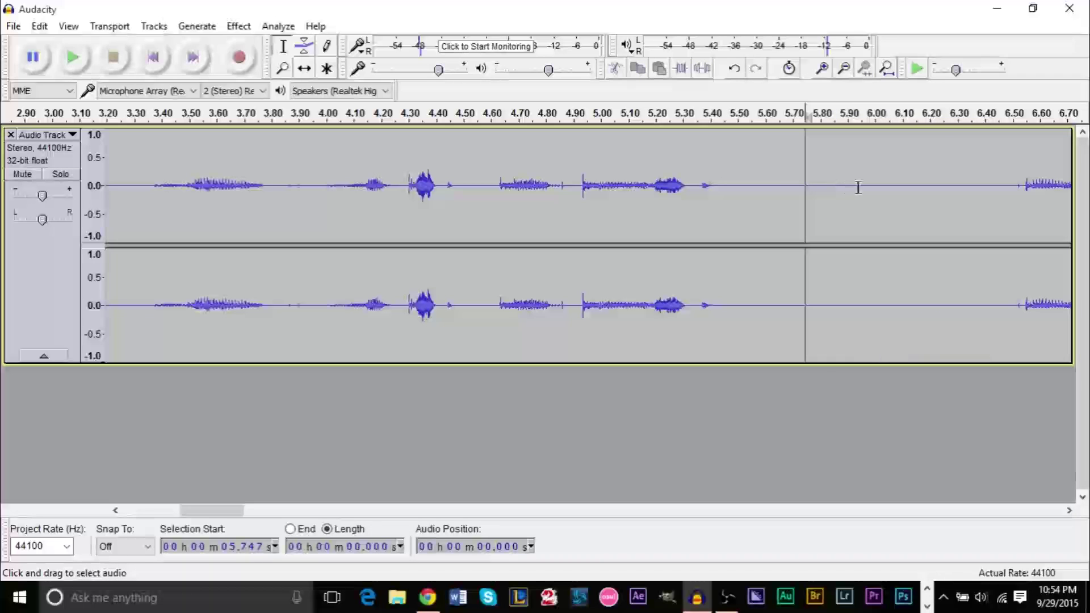
double_click(840, 200)
click(840, 203)
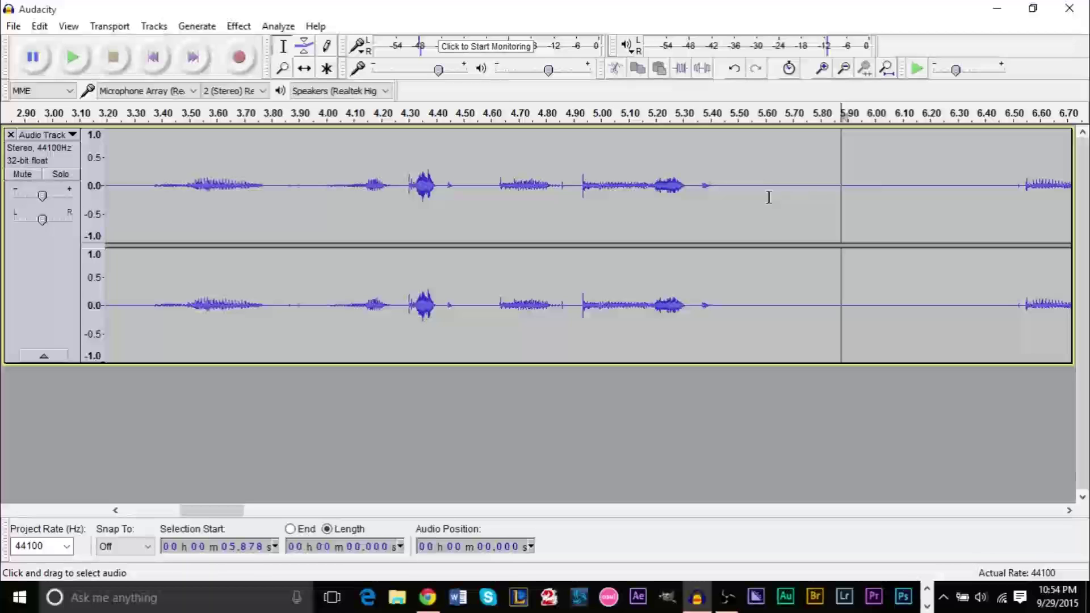
Scroll the track back and place the edit point at about 4.83 s
drag(220, 511, 252, 513)
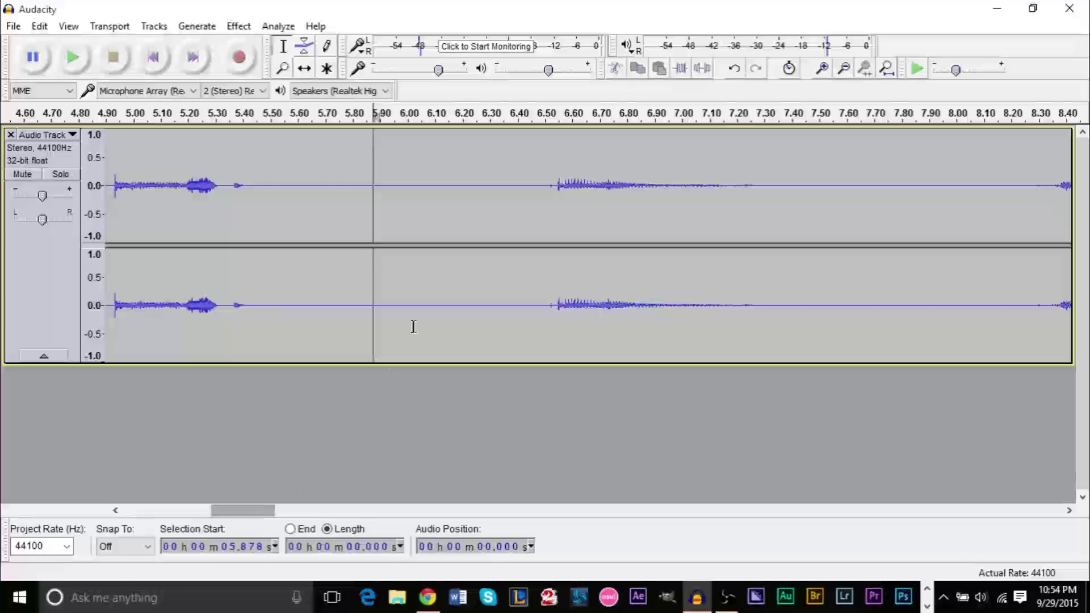
key(ctrl+a)
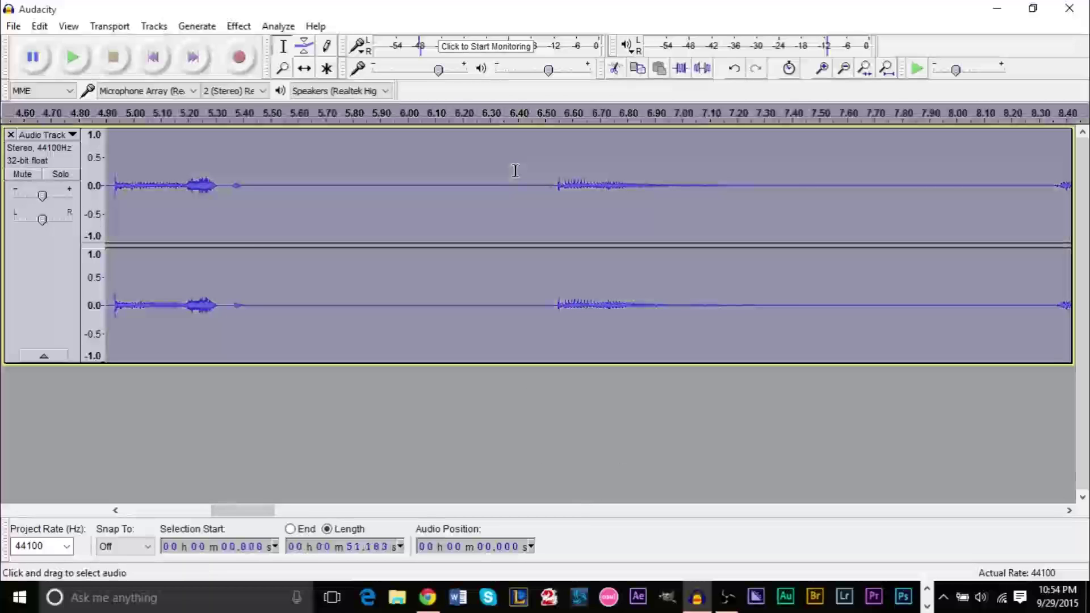
scroll(515, 170, left, 10)
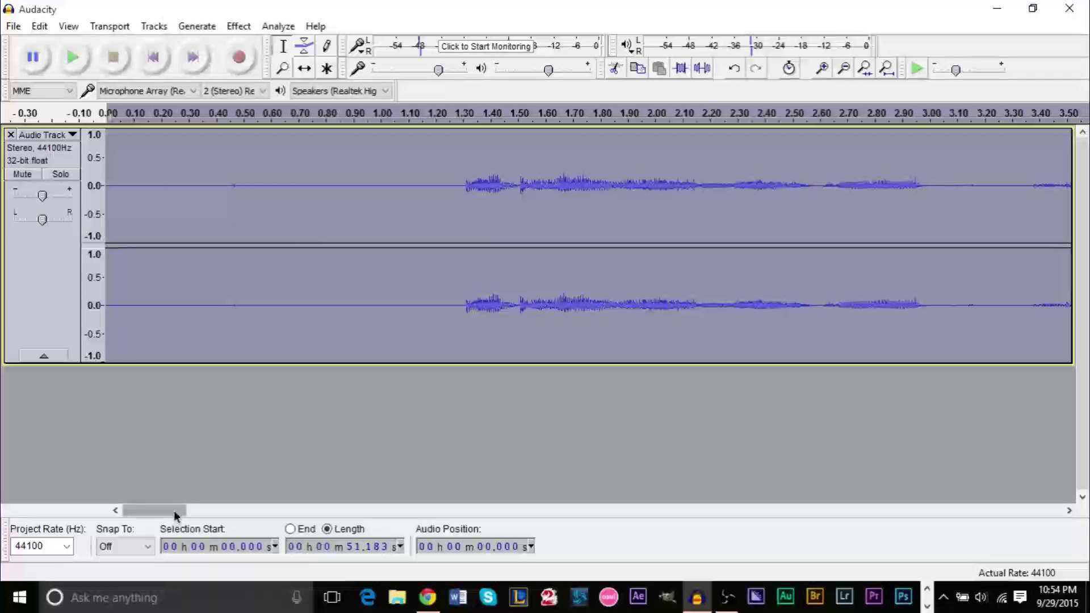
drag(173, 510, 240, 512)
click(393, 284)
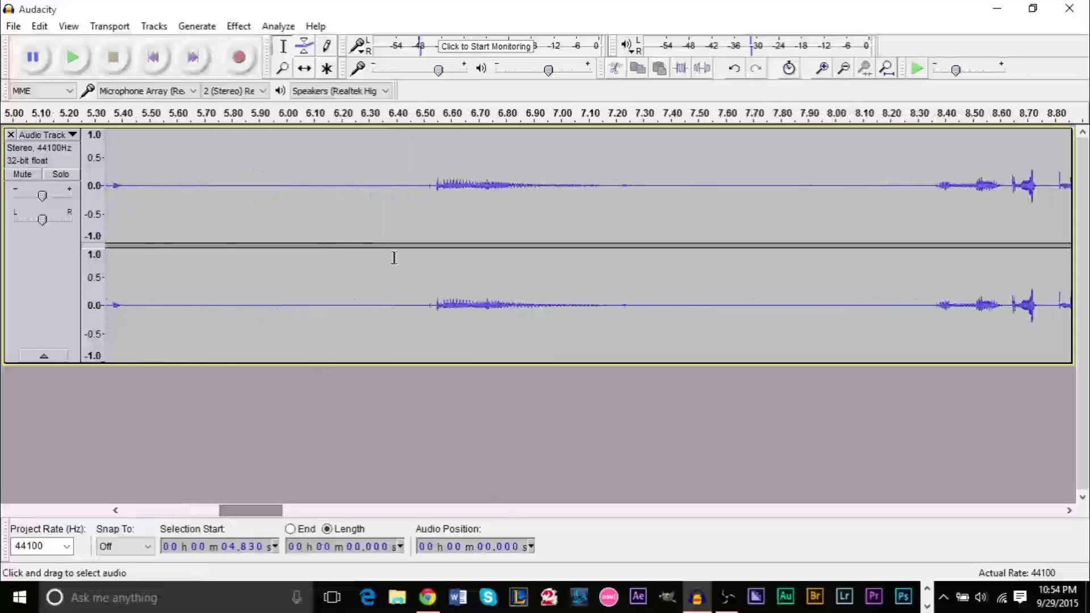
Audition from 6.47 s, then delete the audio from about 6.4 to 7.3 seconds
click(415, 180)
key(space)
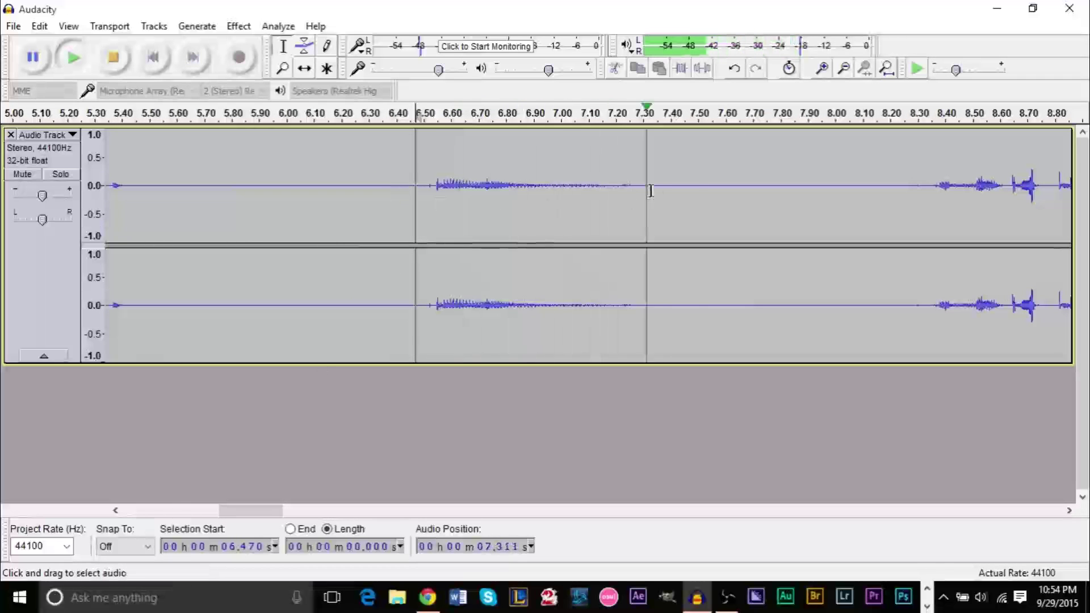
key(space)
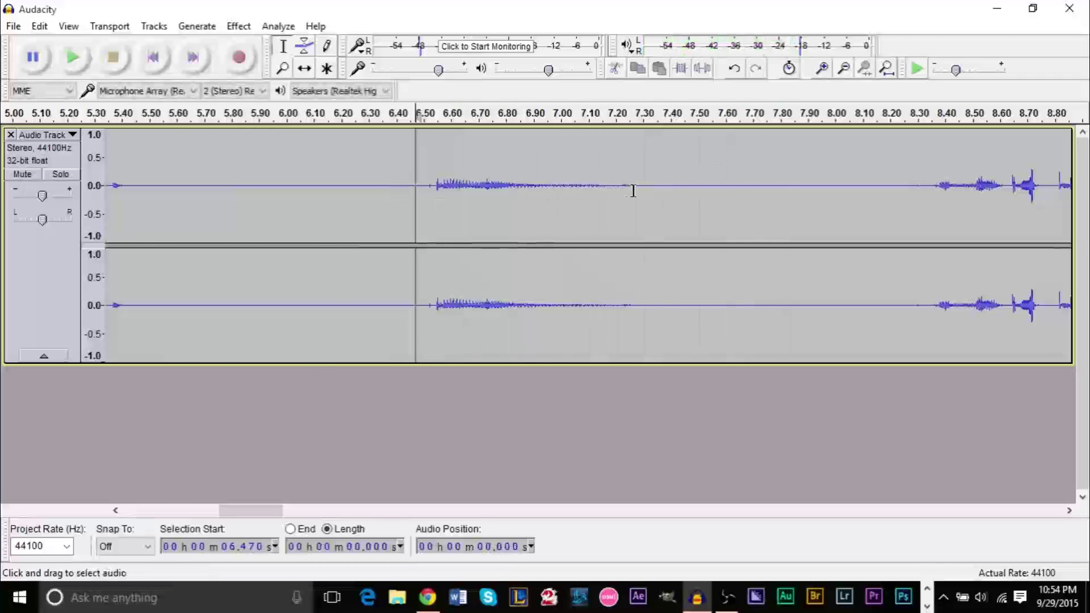
drag(631, 189, 392, 192)
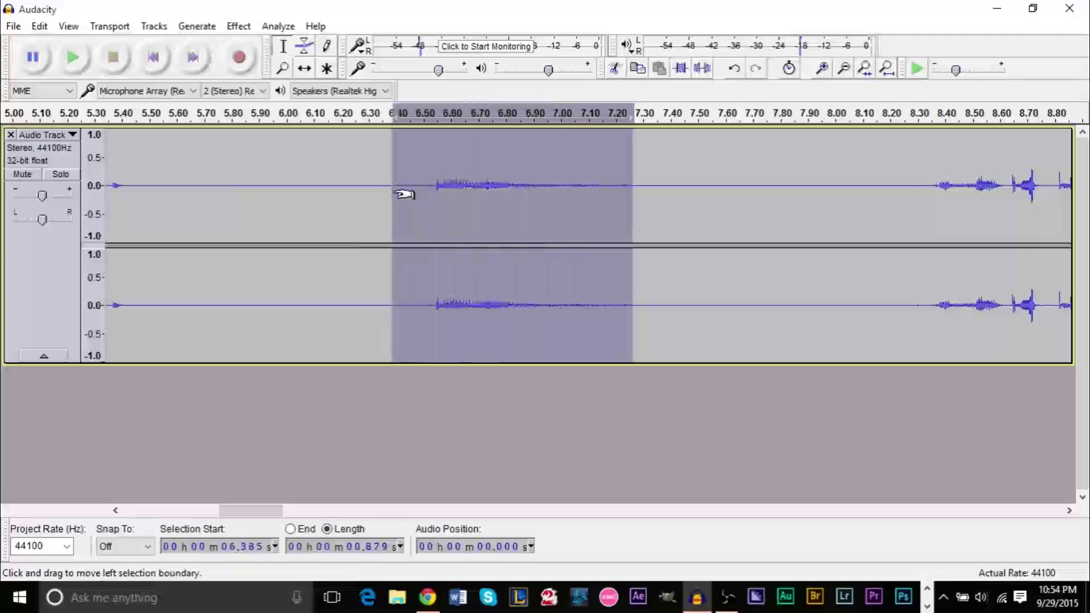
key(Delete)
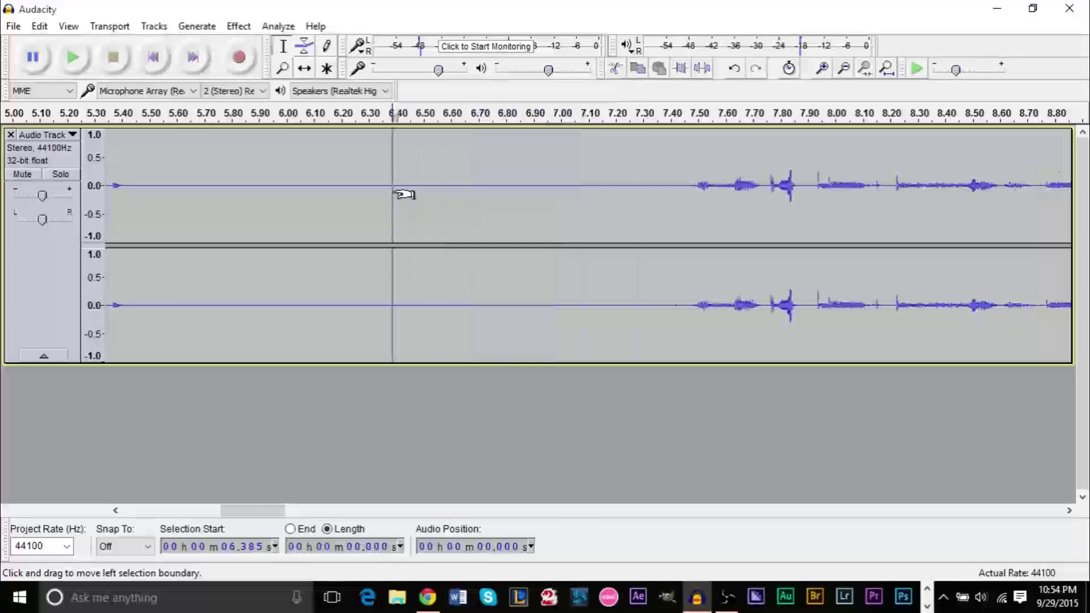
click(501, 198)
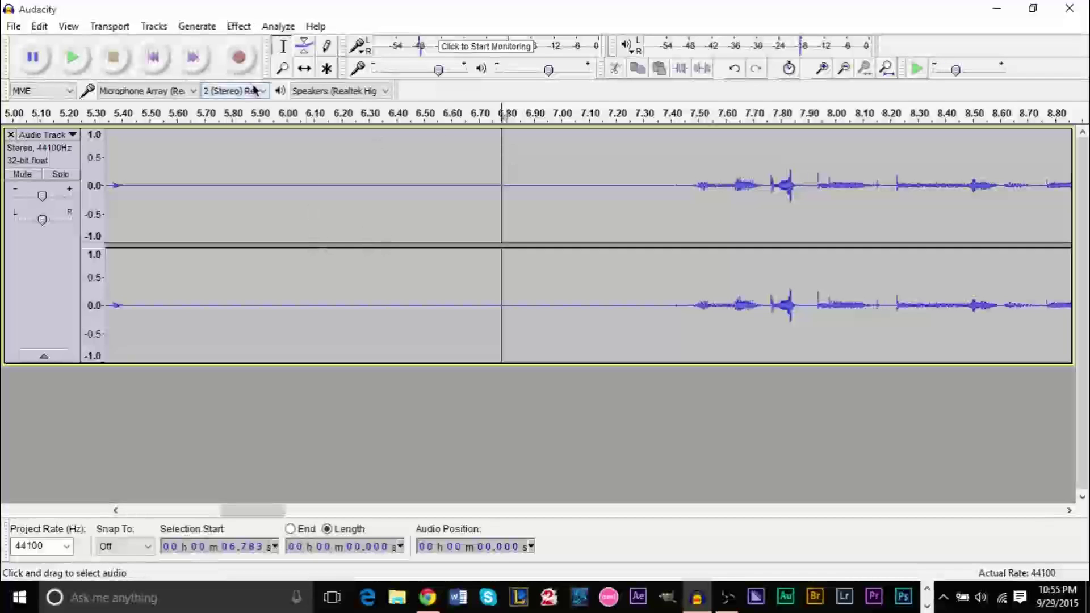
click(282, 68)
right_click(379, 230)
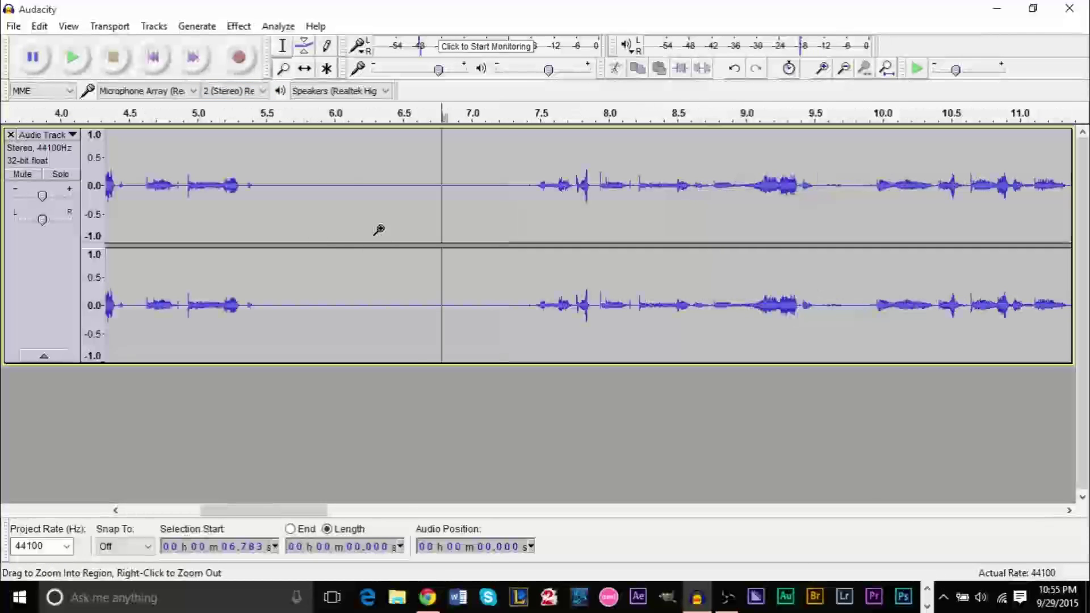
right_click(381, 228)
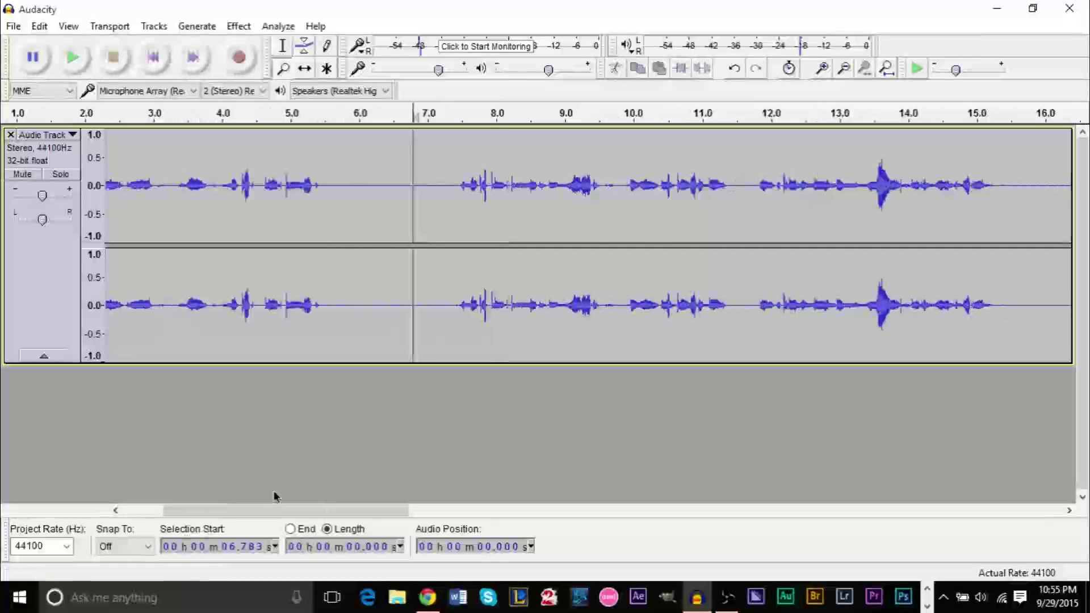
drag(274, 511, 189, 531)
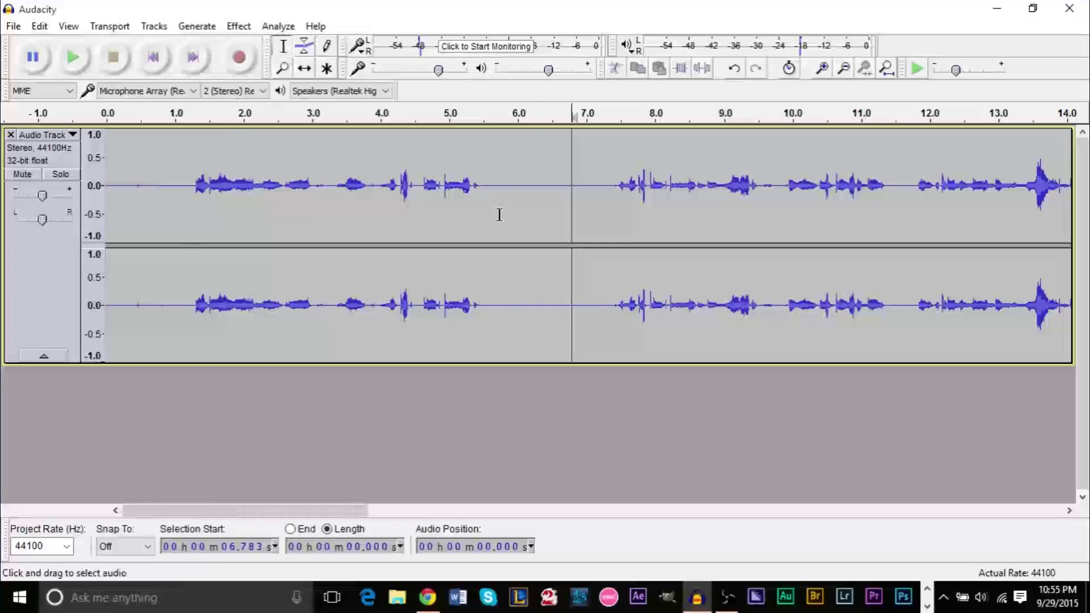
drag(501, 214, 589, 219)
drag(333, 511, 479, 512)
drag(591, 196, 717, 199)
drag(407, 509, 519, 511)
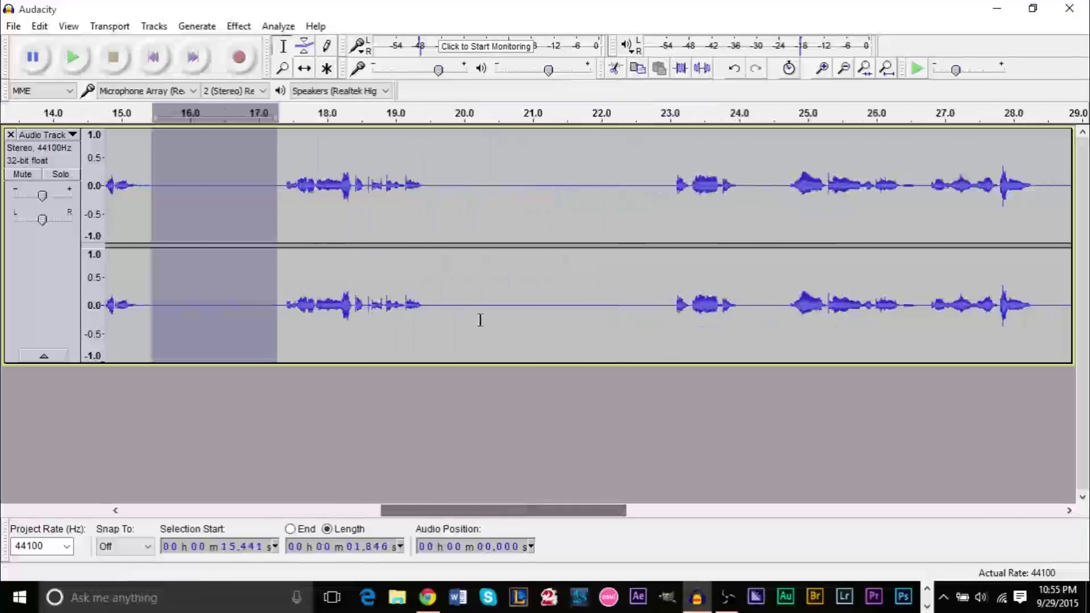
drag(458, 191, 626, 193)
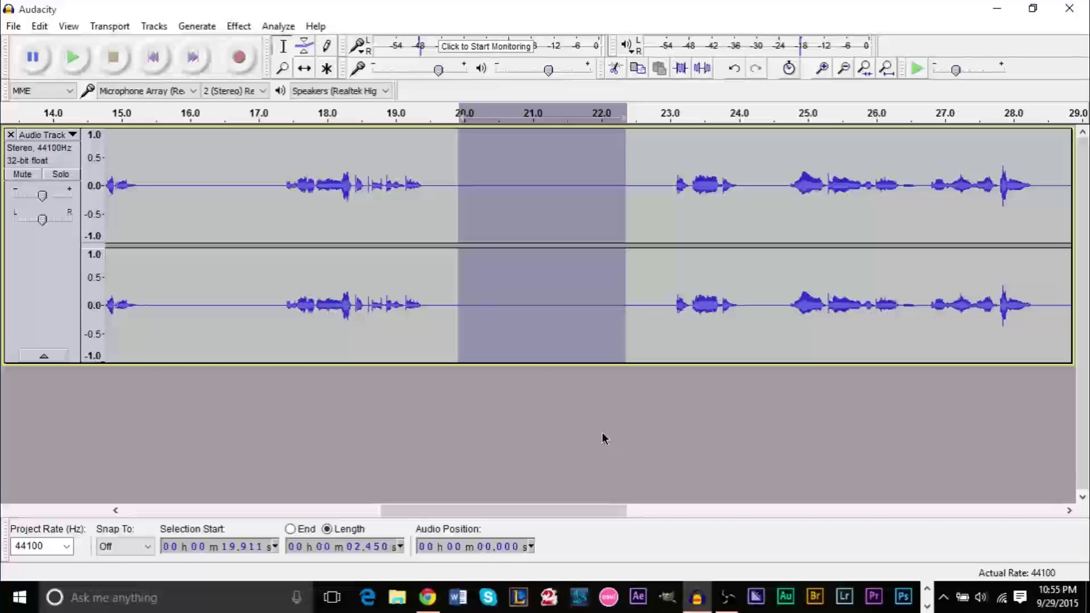
click(572, 451)
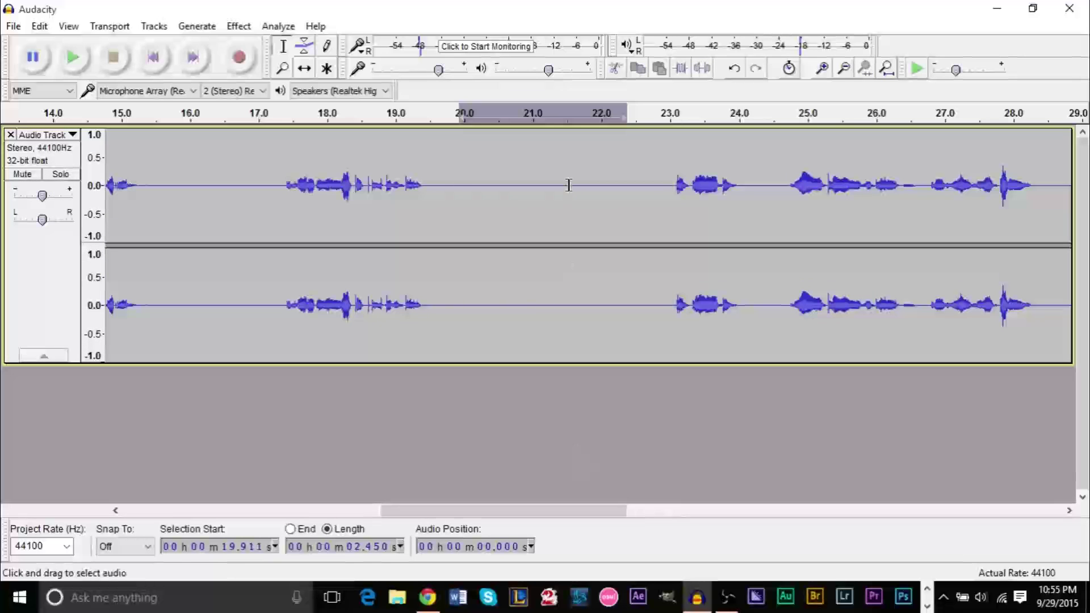
key(ctrl+a)
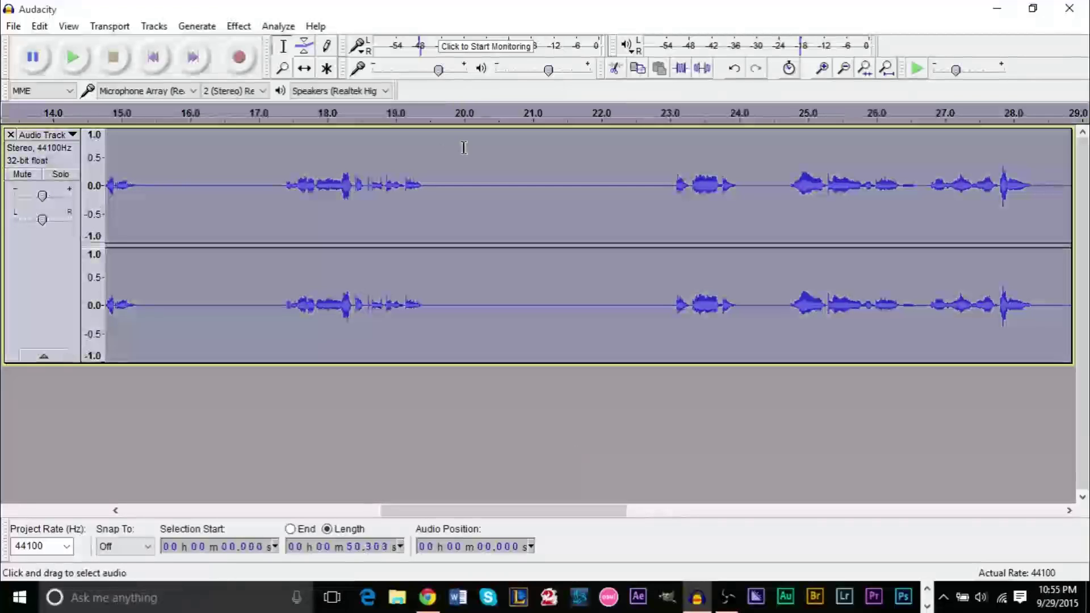
click(529, 169)
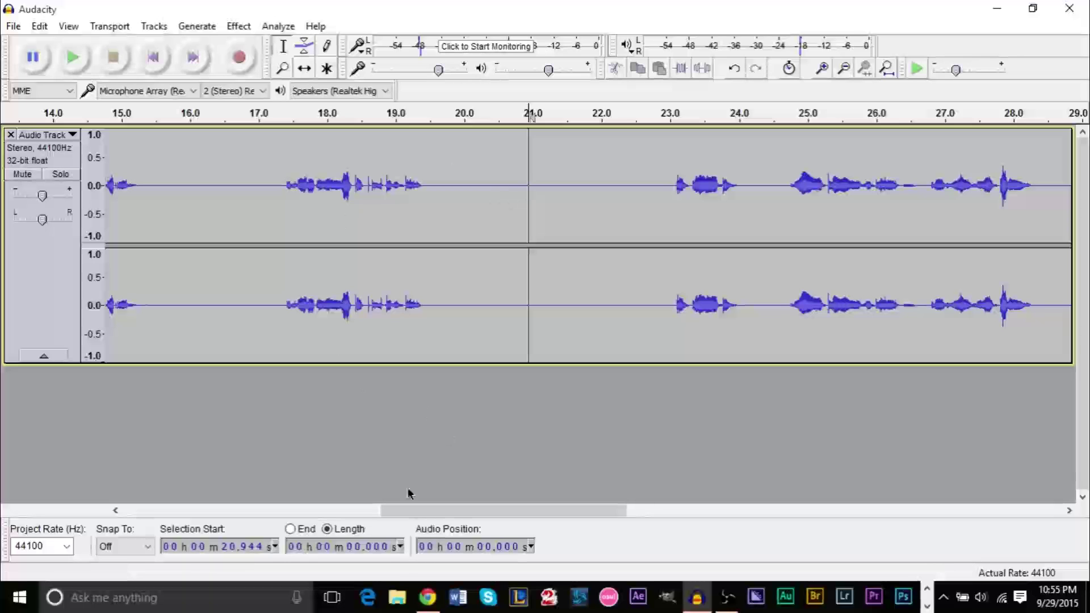
drag(441, 511, 177, 514)
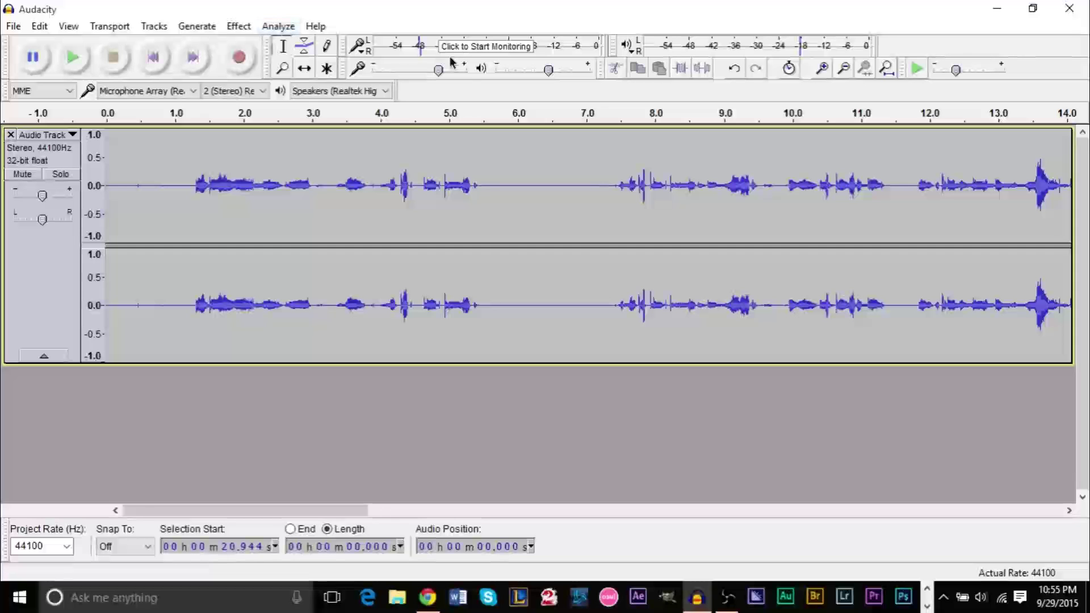
click(238, 26)
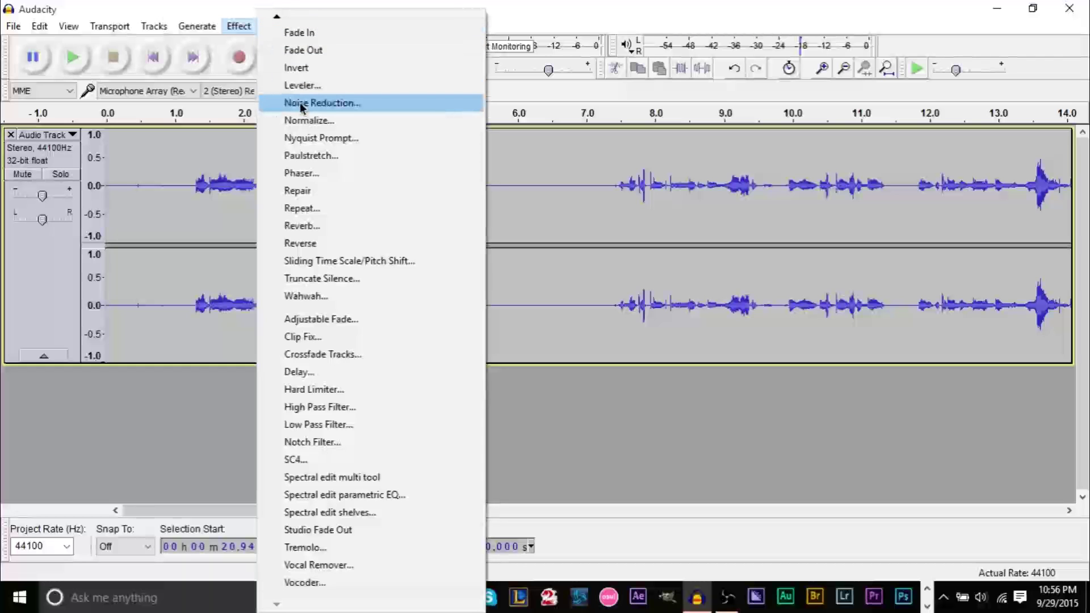
click(588, 20)
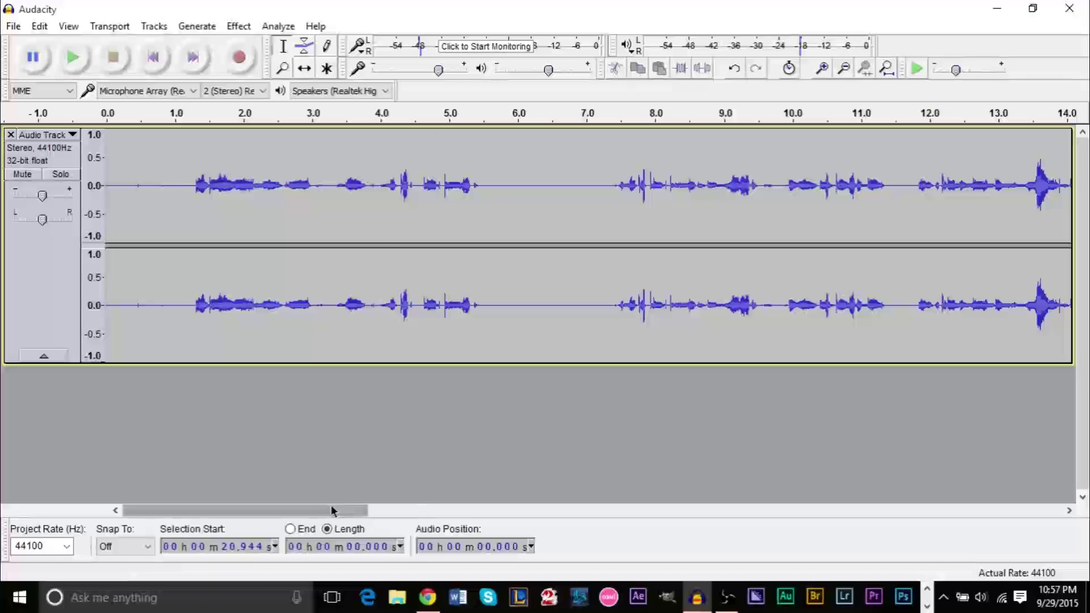
click(503, 292)
Select the entire track with Ctrl+A and open Truncate Silence from the Effect menu
drag(505, 293, 591, 296)
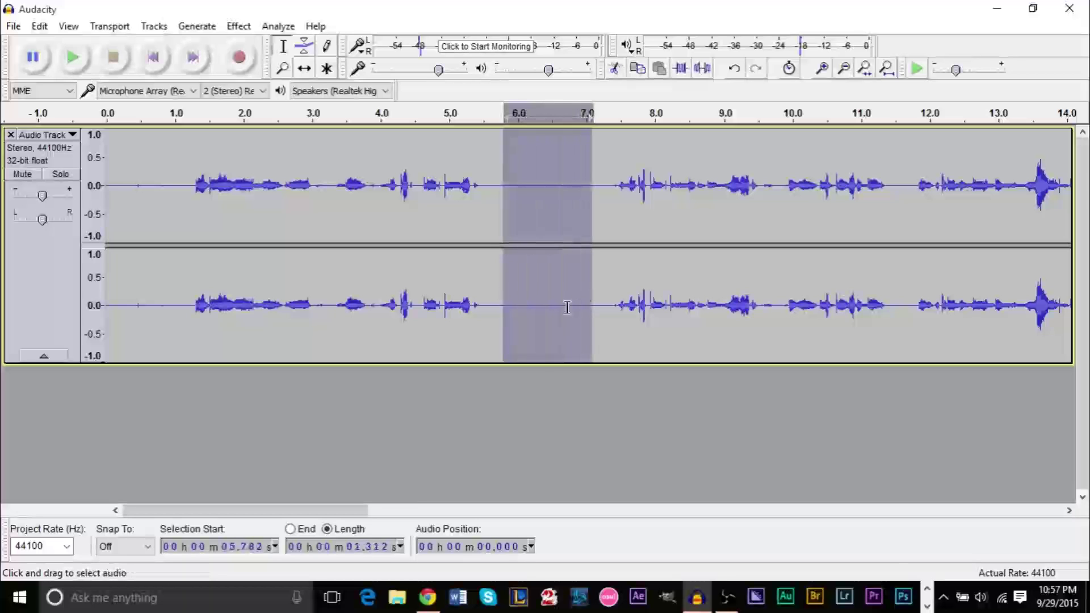
key(ctrl+a)
click(516, 316)
key(ctrl+a)
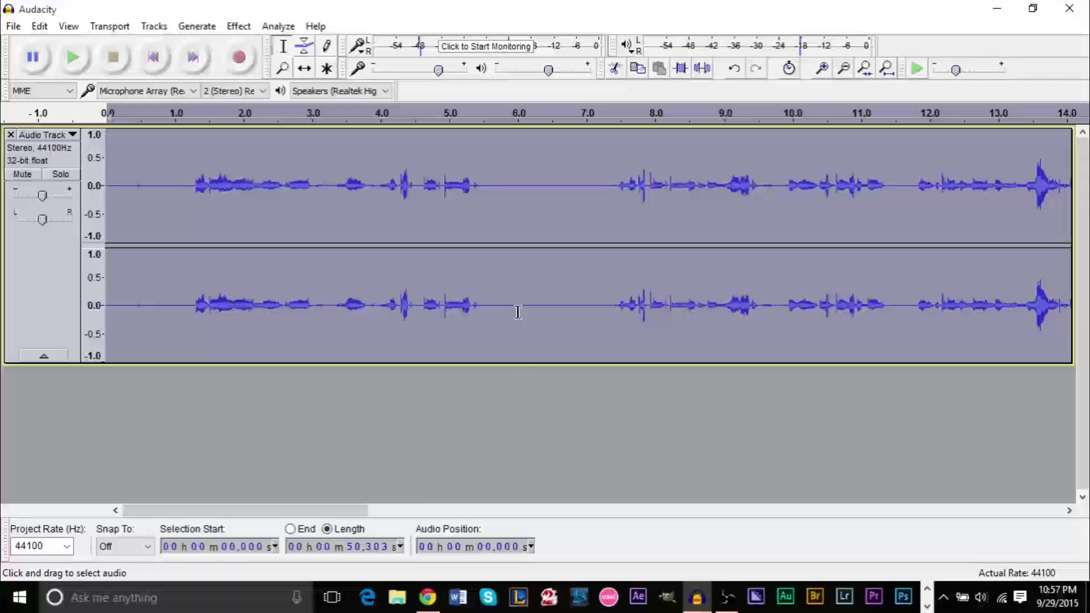
click(517, 311)
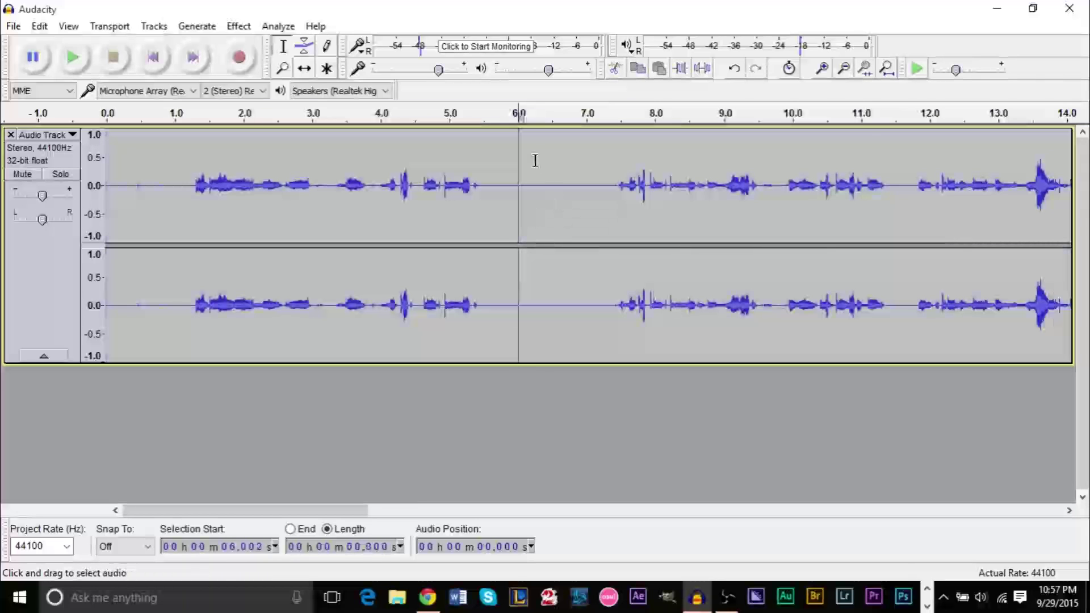
key(ctrl+a)
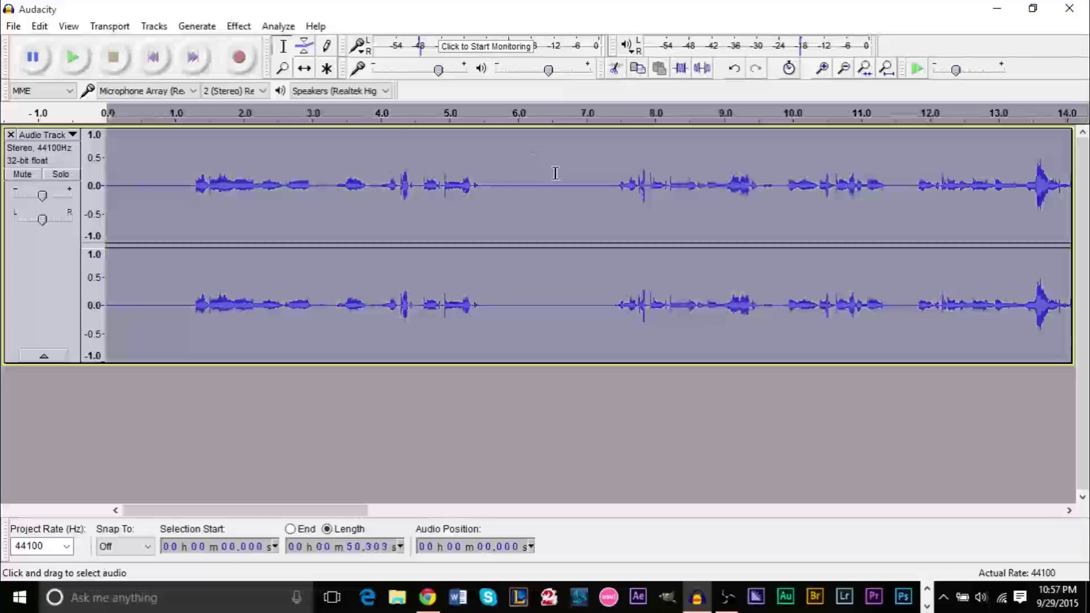
click(238, 27)
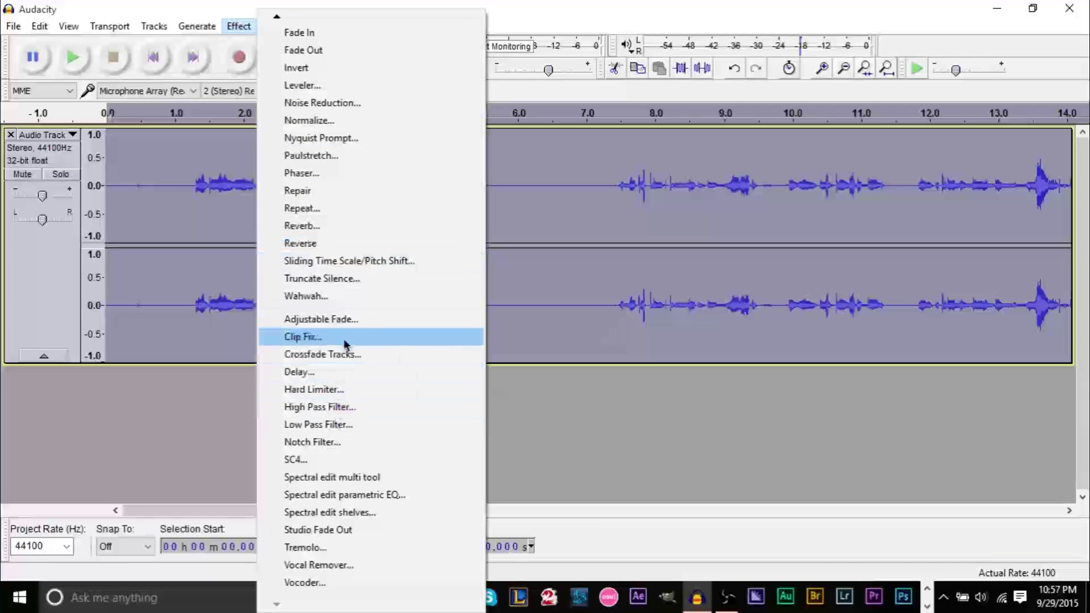
click(346, 280)
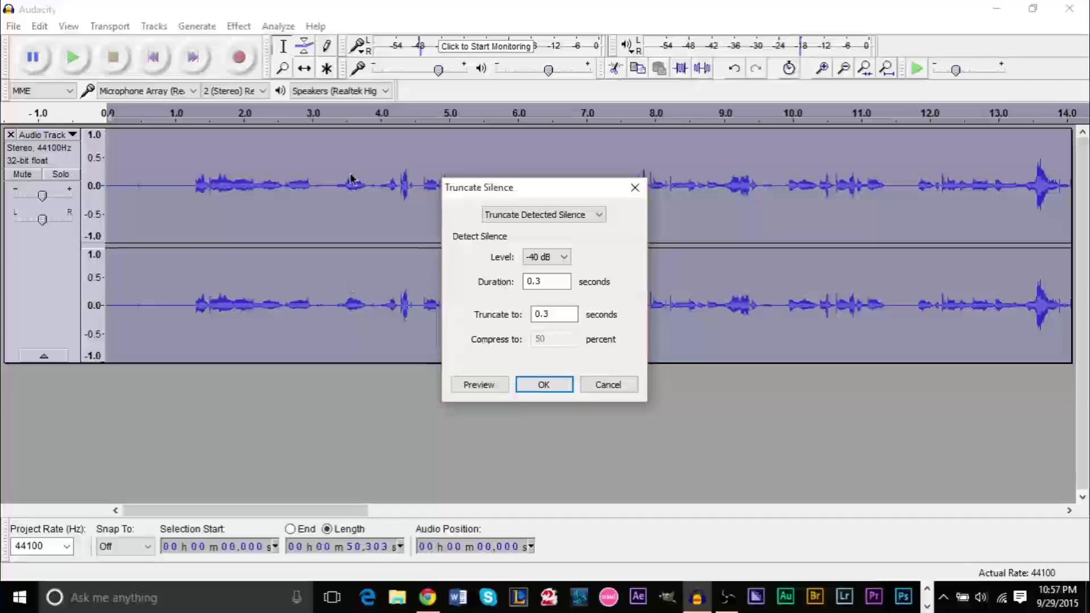
Keep the mode dropdown on 'Truncate Detected Silence'
click(549, 217)
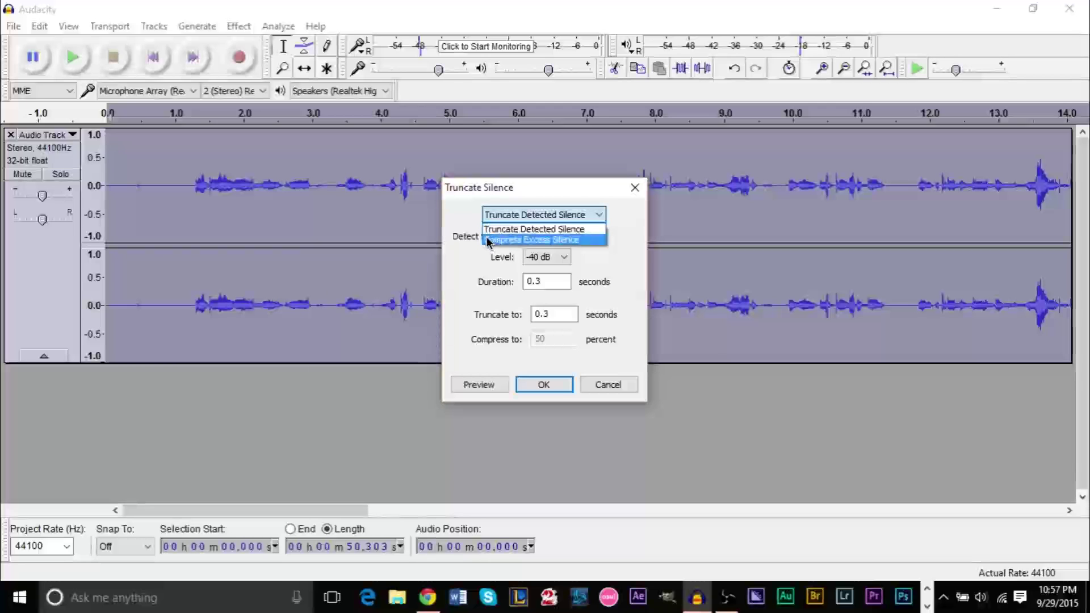
click(524, 233)
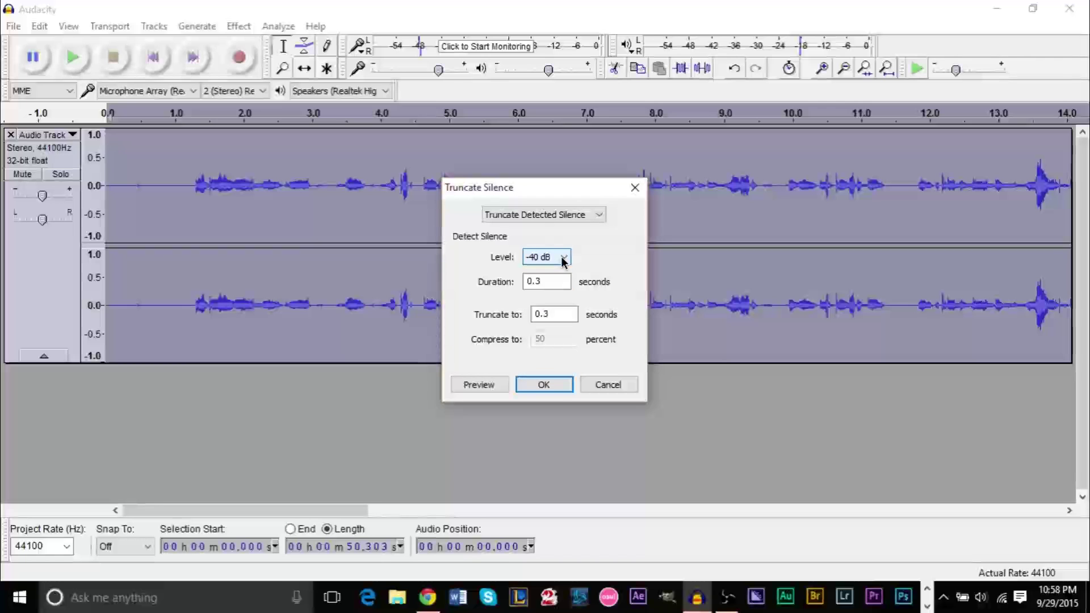
click(563, 258)
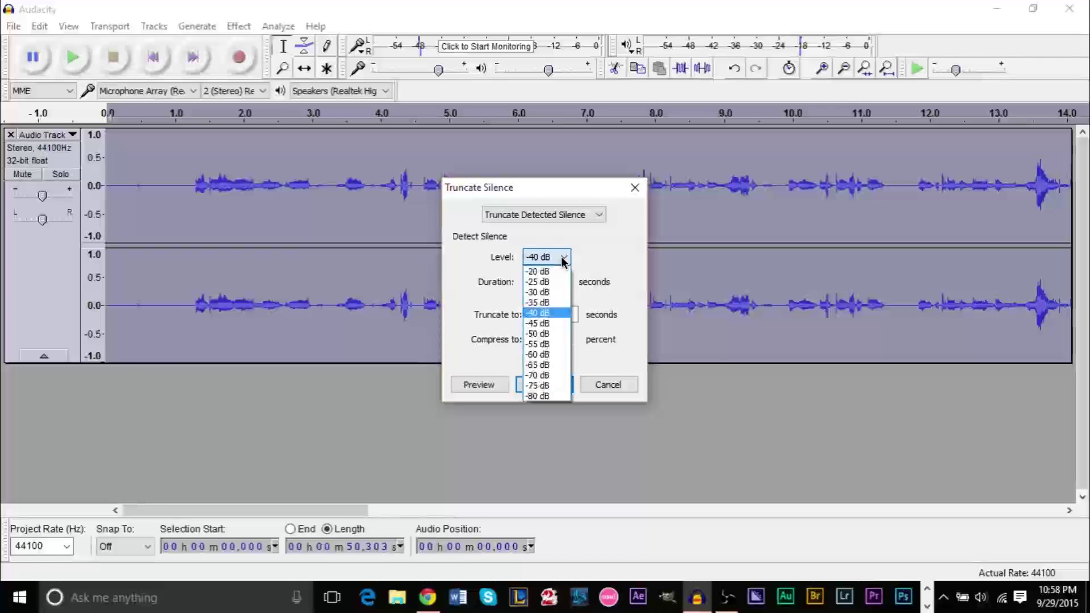
click(603, 245)
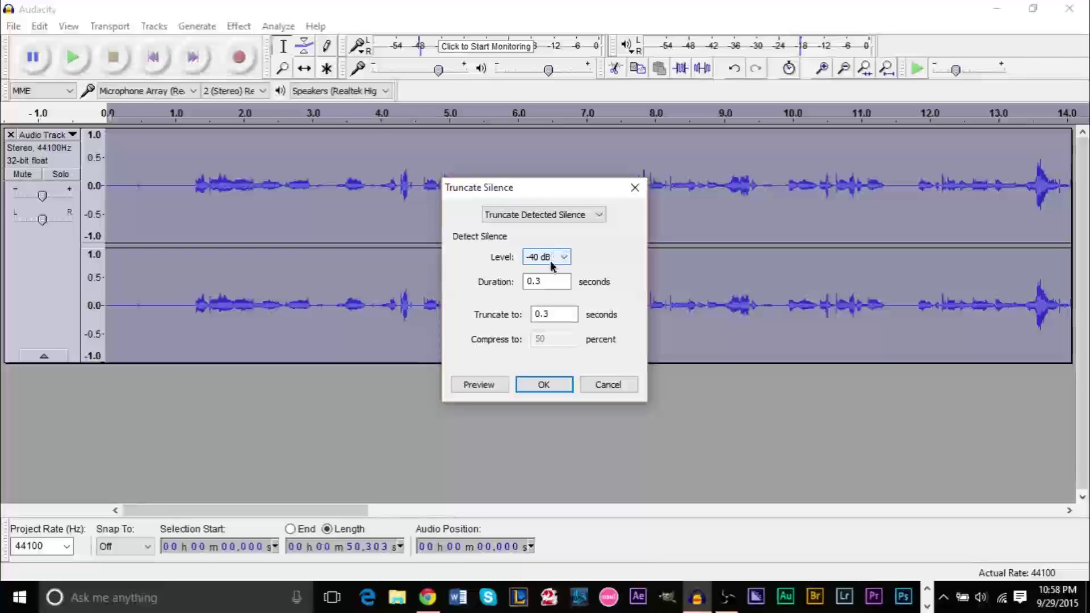
double_click(557, 282)
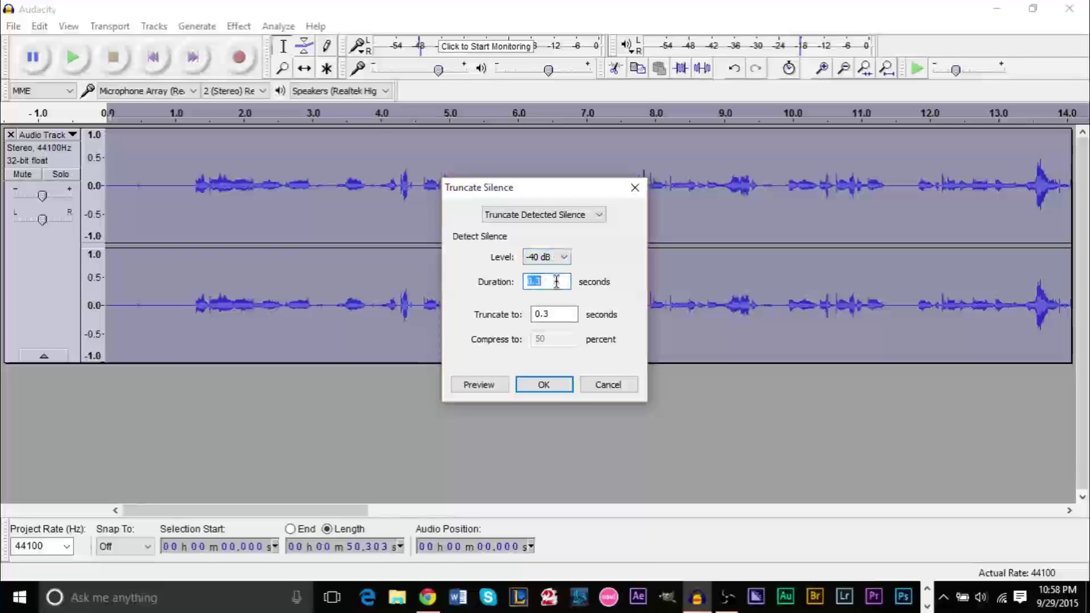
Enter 0.3 as the Duration and confirm Truncate to reads 0.3 seconds
text(0.3)
double_click(559, 315)
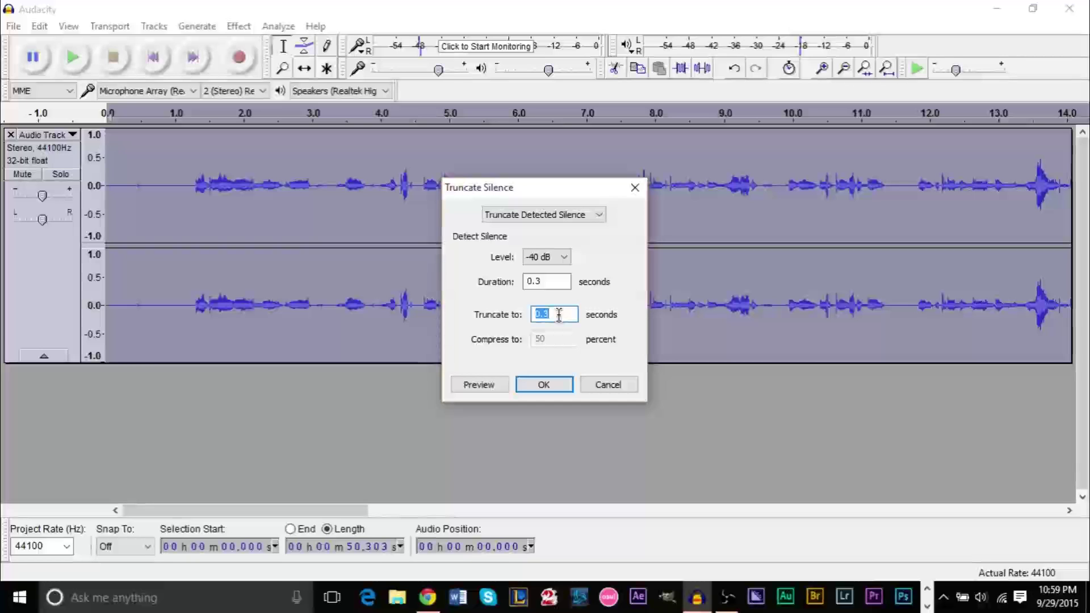
click(560, 315)
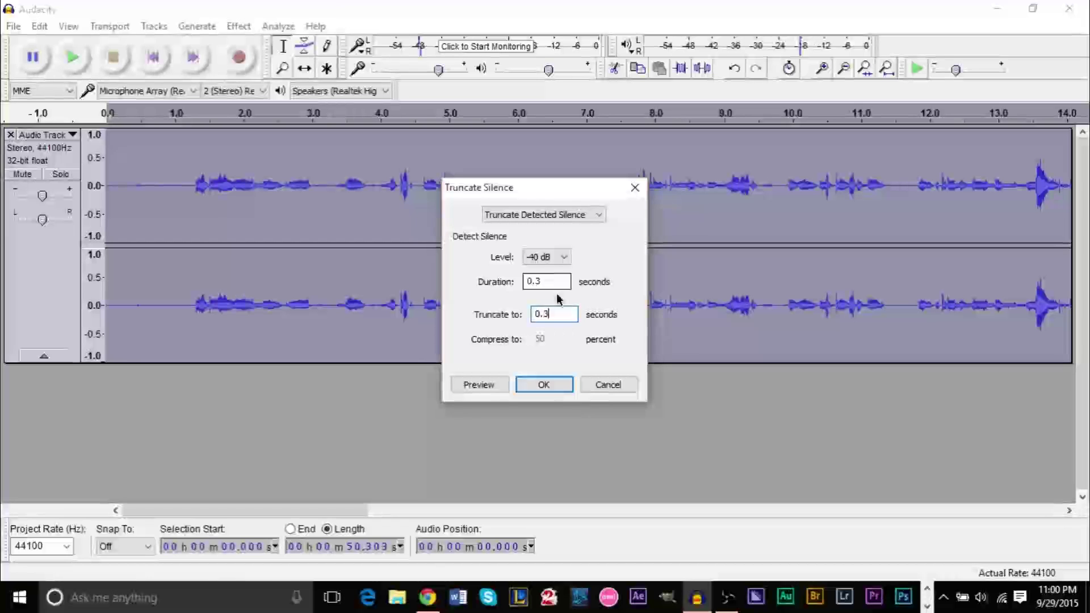
Cancel Truncate Silence, deselect, and scroll the 50.3 s timeline to its end and back
click(593, 385)
click(426, 201)
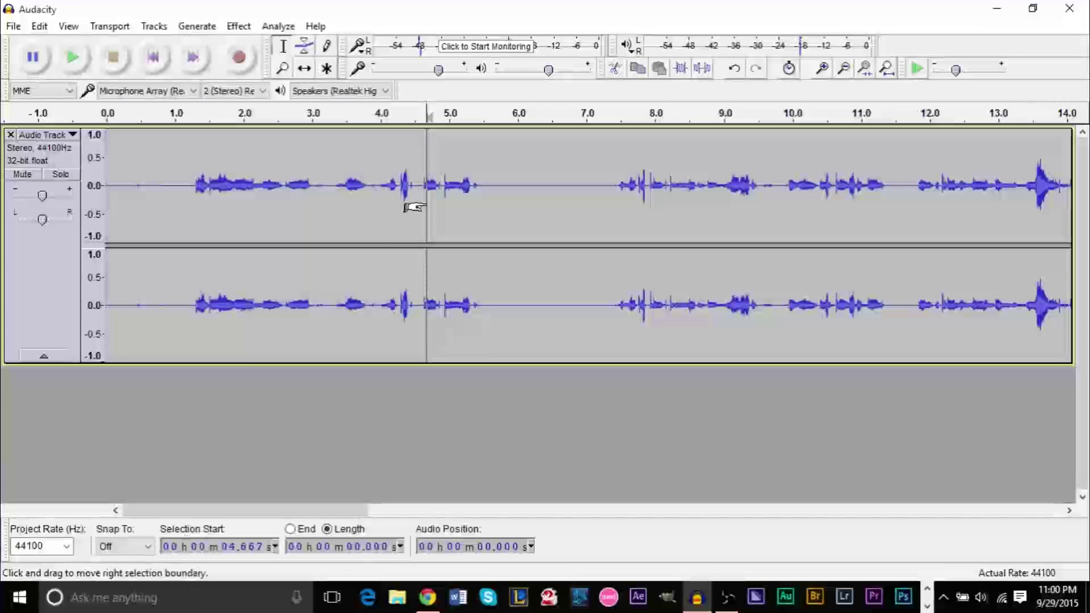
drag(298, 512, 998, 515)
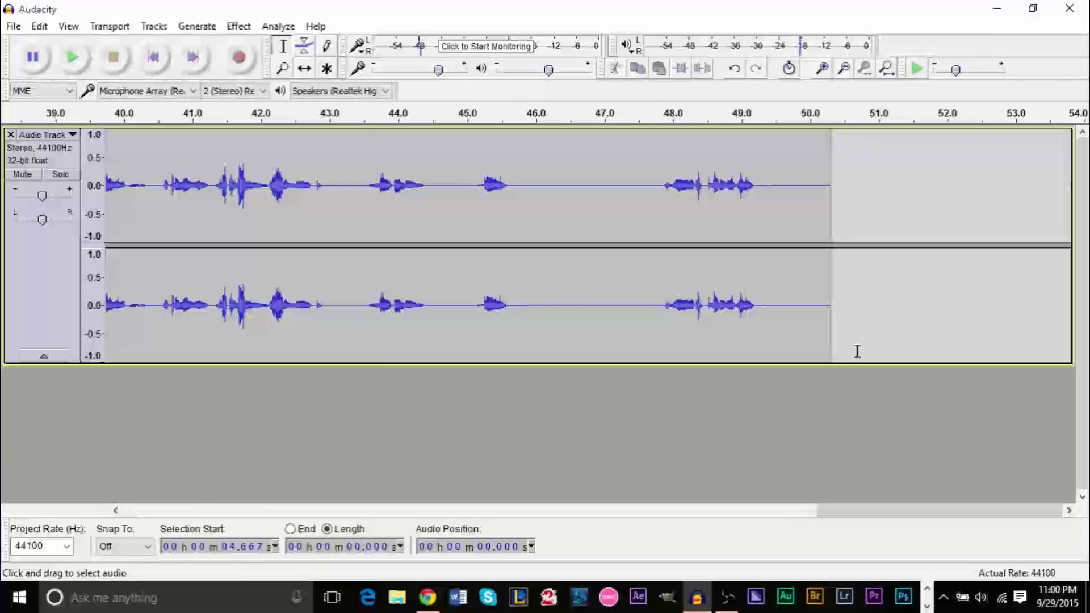
drag(854, 513, 115, 506)
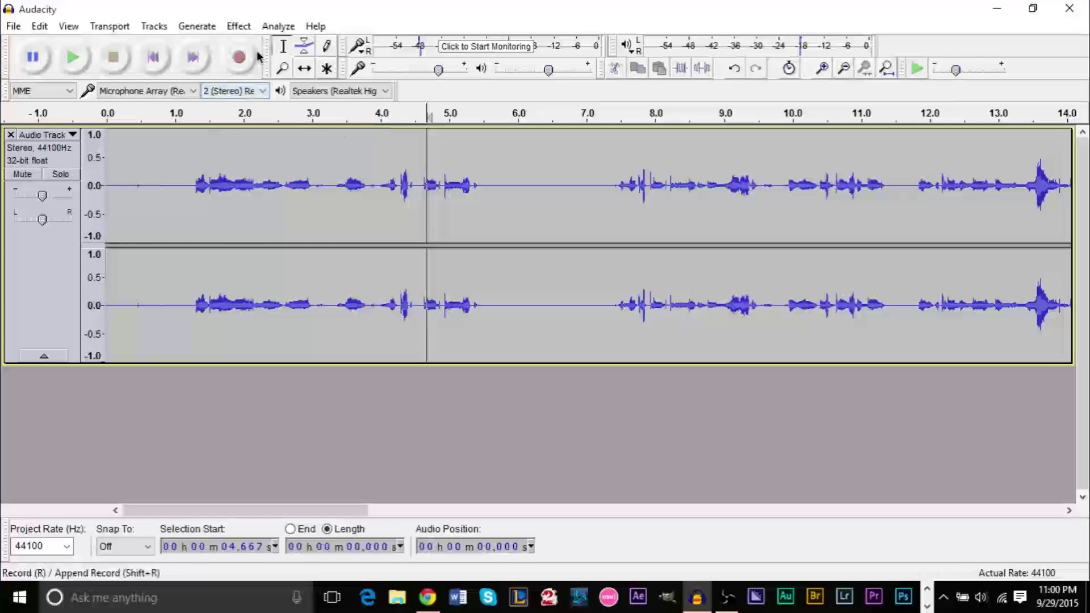
Select all, run Effect > Truncate Silence with OK, then deselect the 33.893 s track
key(ctrl+a)
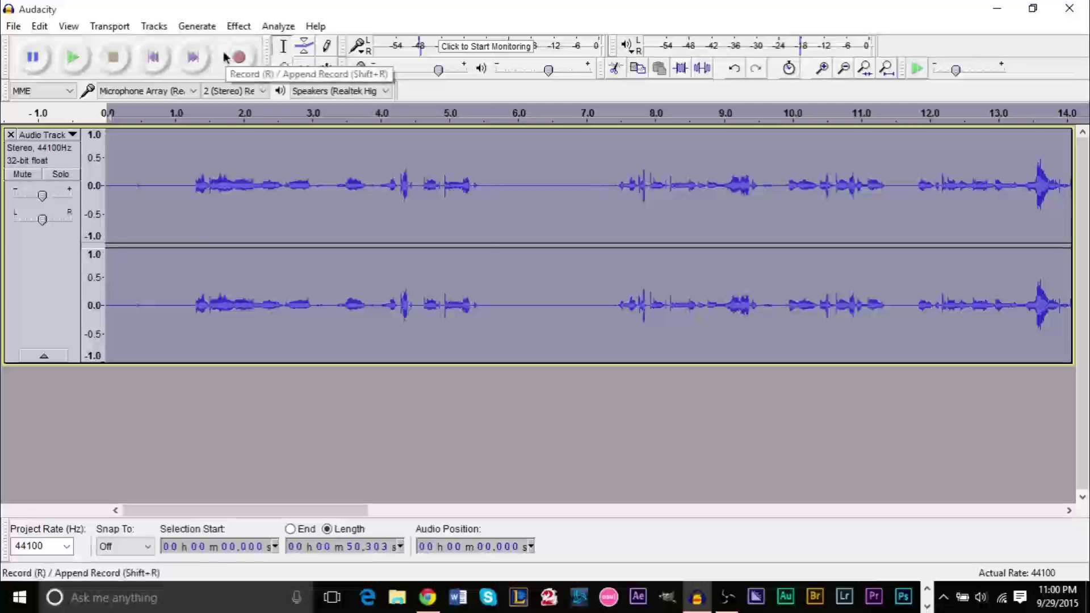
click(239, 26)
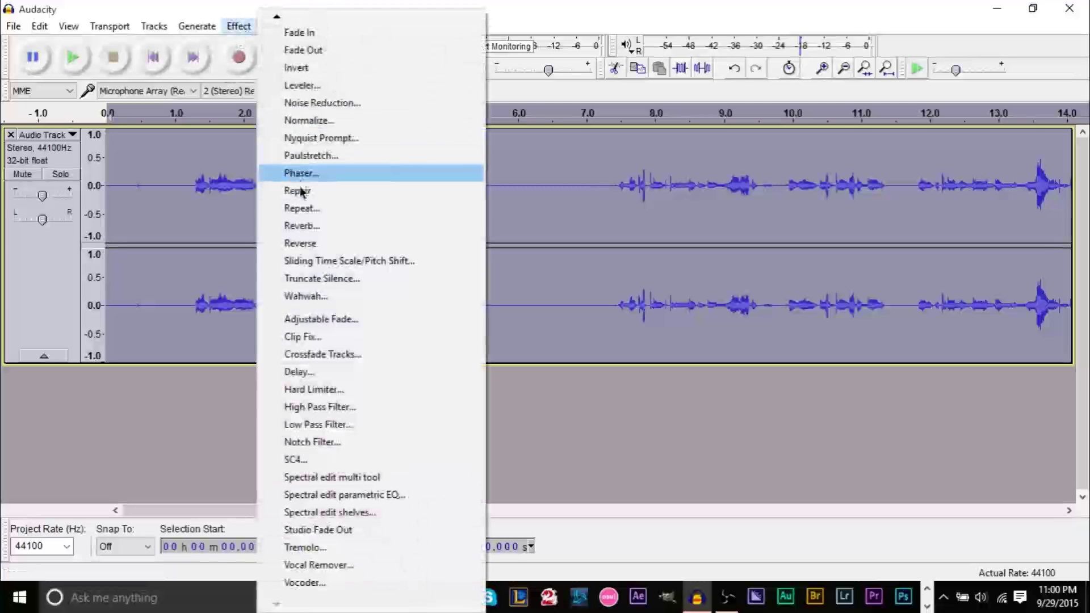
click(317, 280)
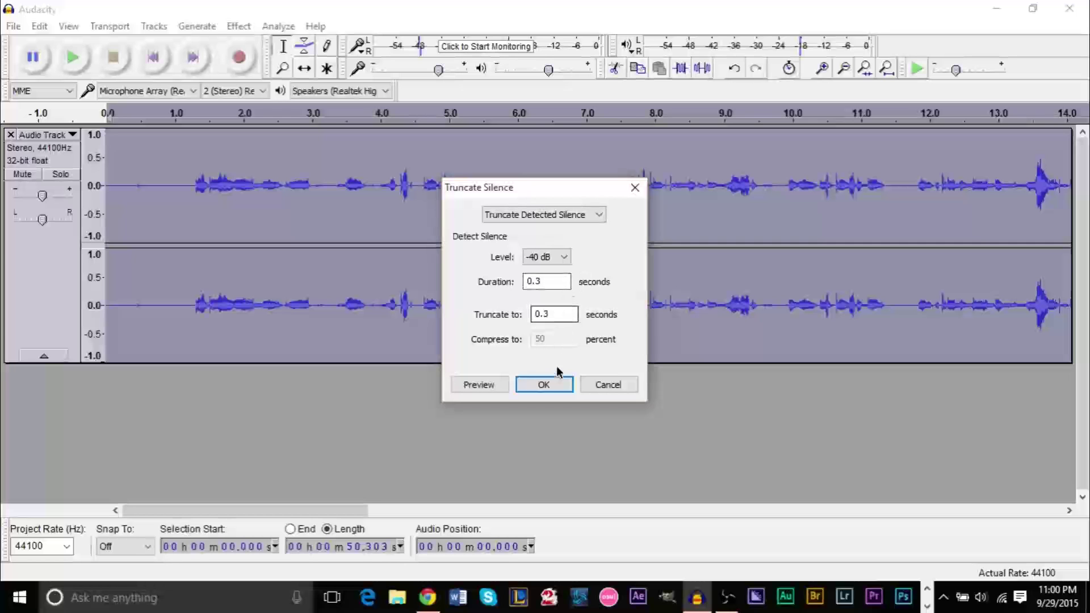
click(542, 386)
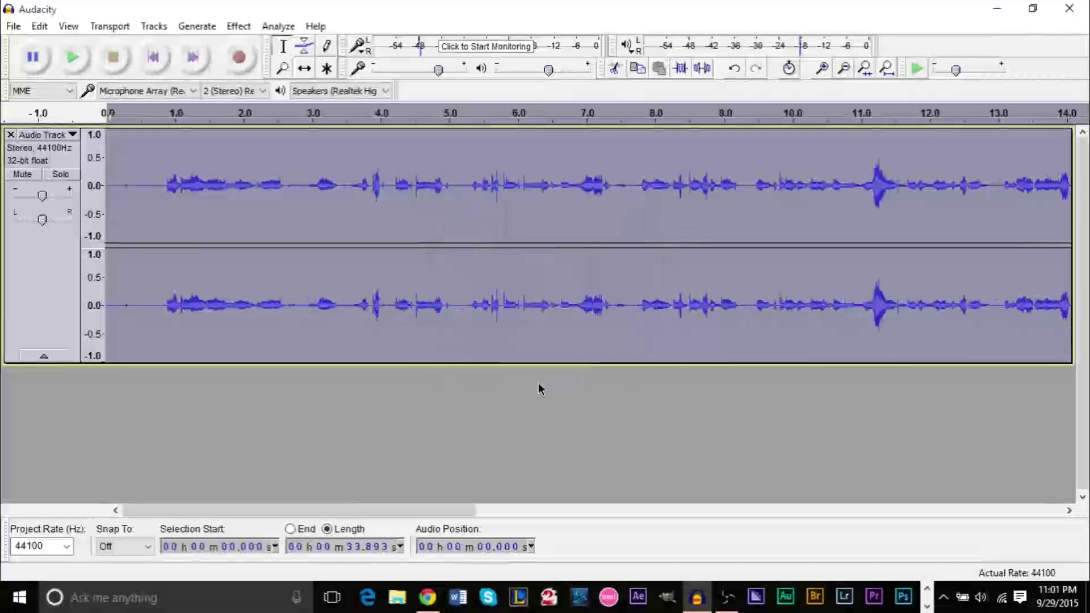
click(307, 214)
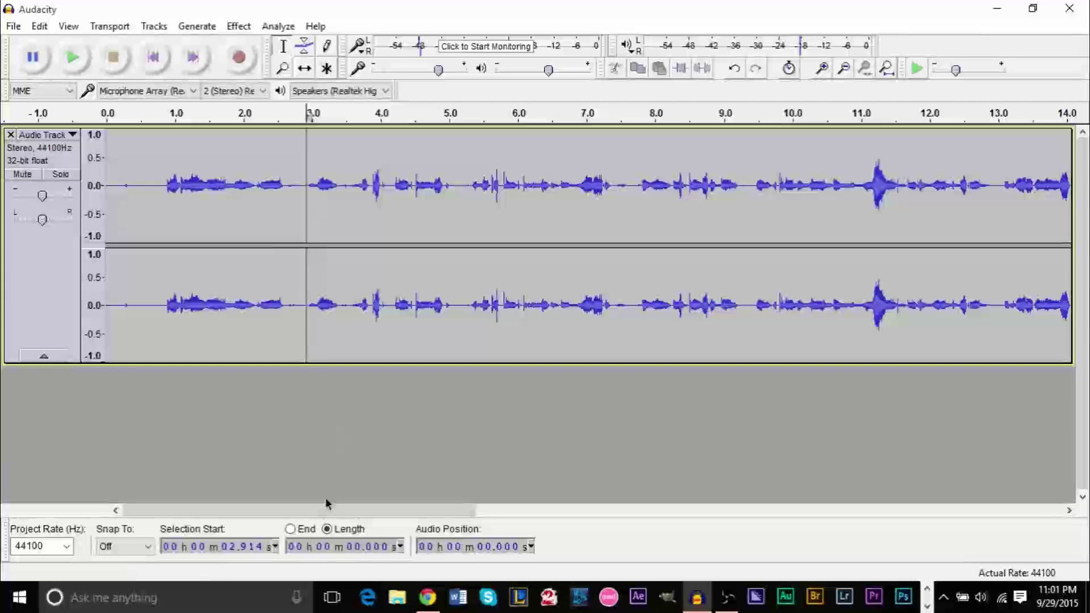
Scroll through the 33.9 s track and play it from 0 to hear the tightened pauses
drag(310, 510, 889, 517)
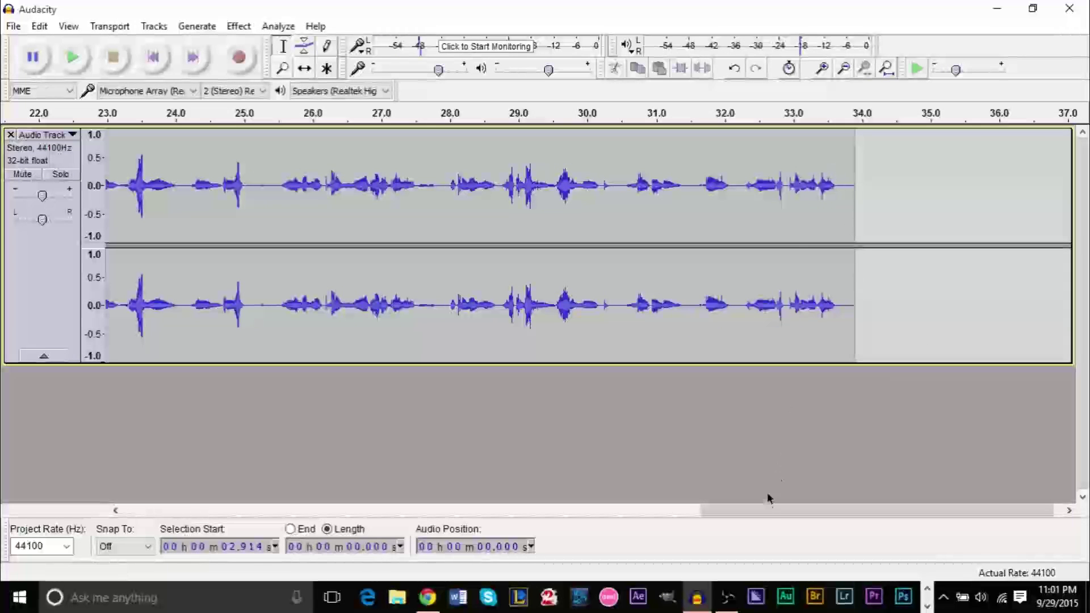
drag(764, 514, 125, 511)
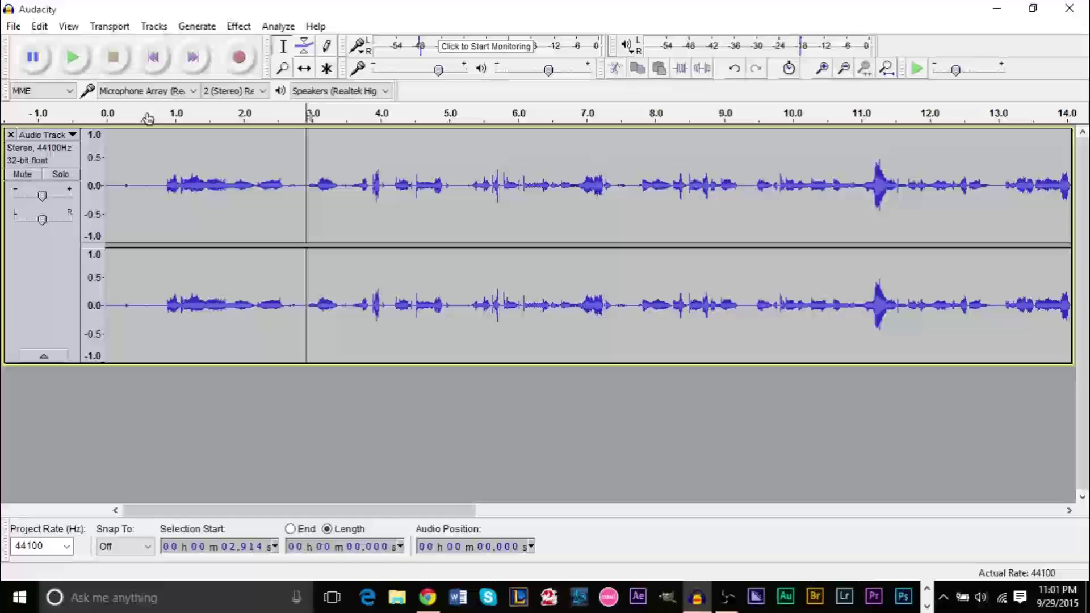
click(66, 118)
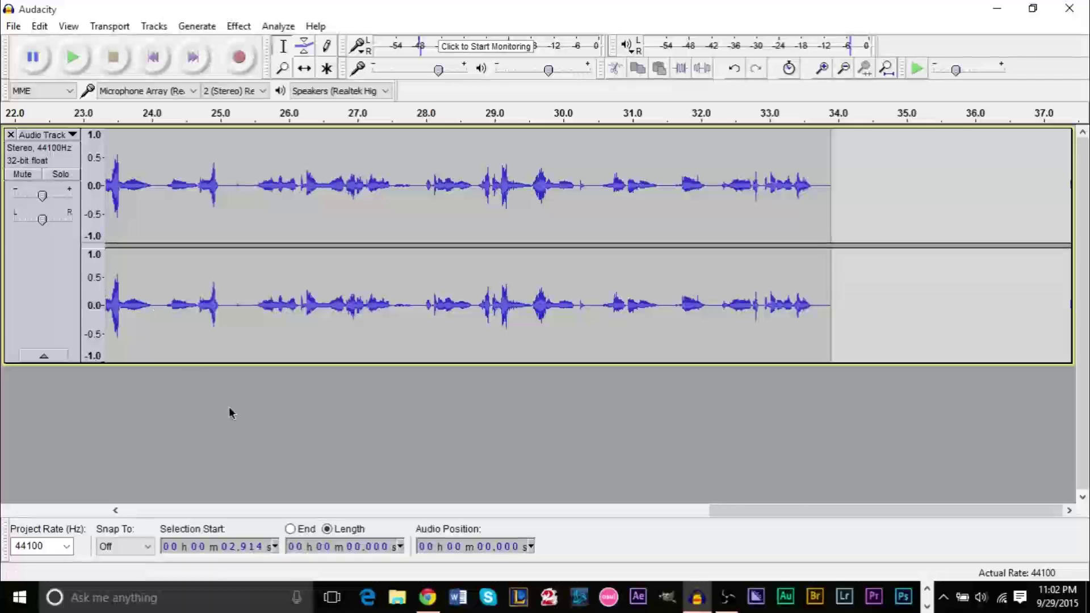
drag(795, 509, 158, 506)
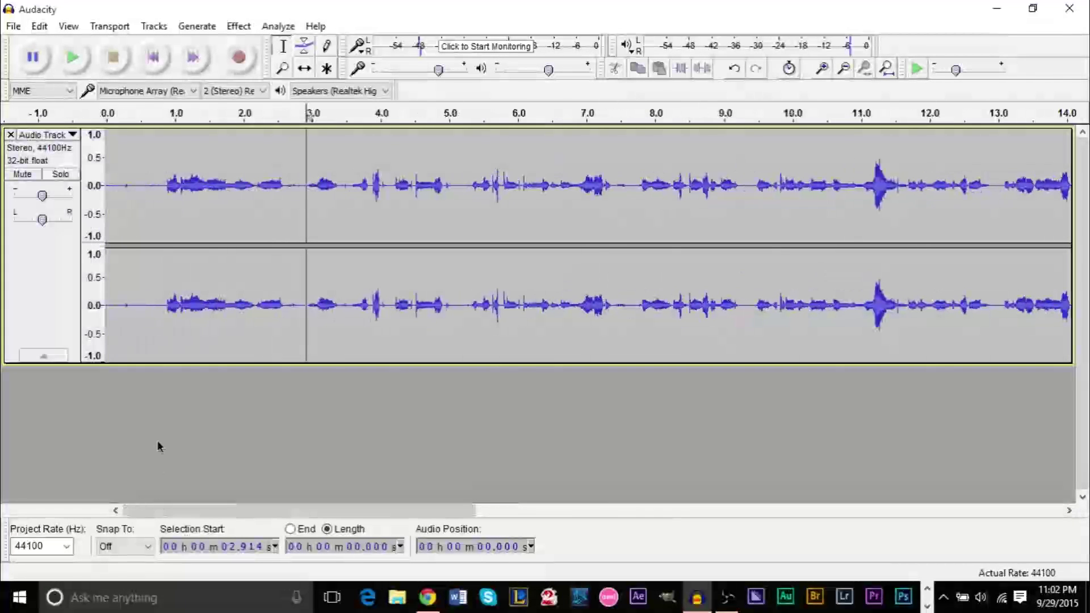